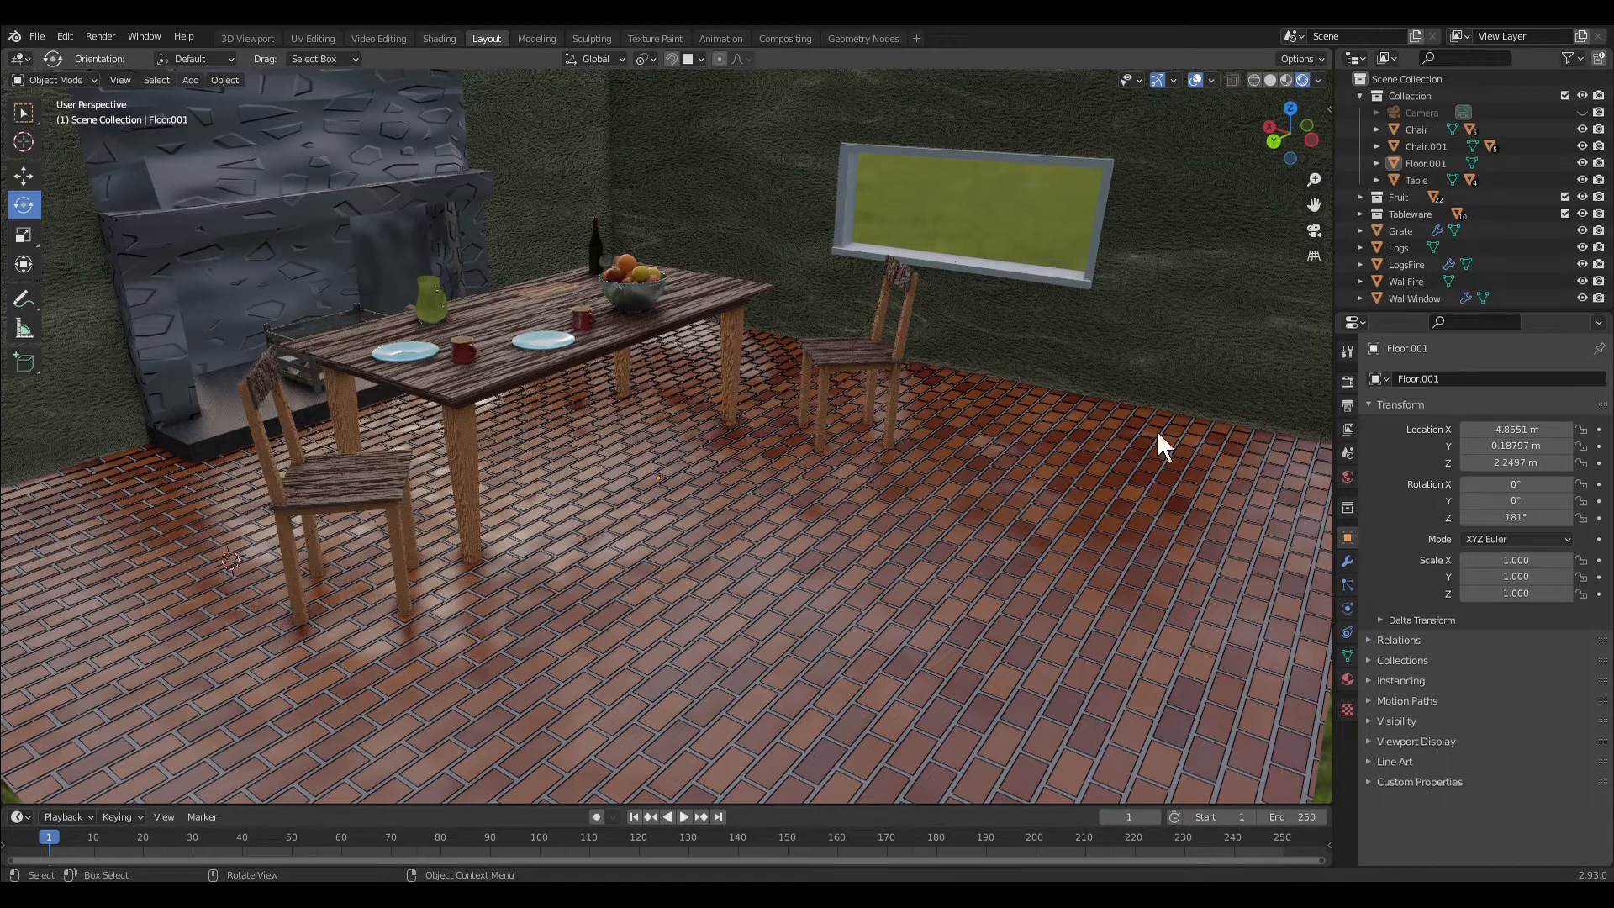
Apply the Quick Smoke effect to the LogsFire object in the fireplace.
left_click(1401, 260)
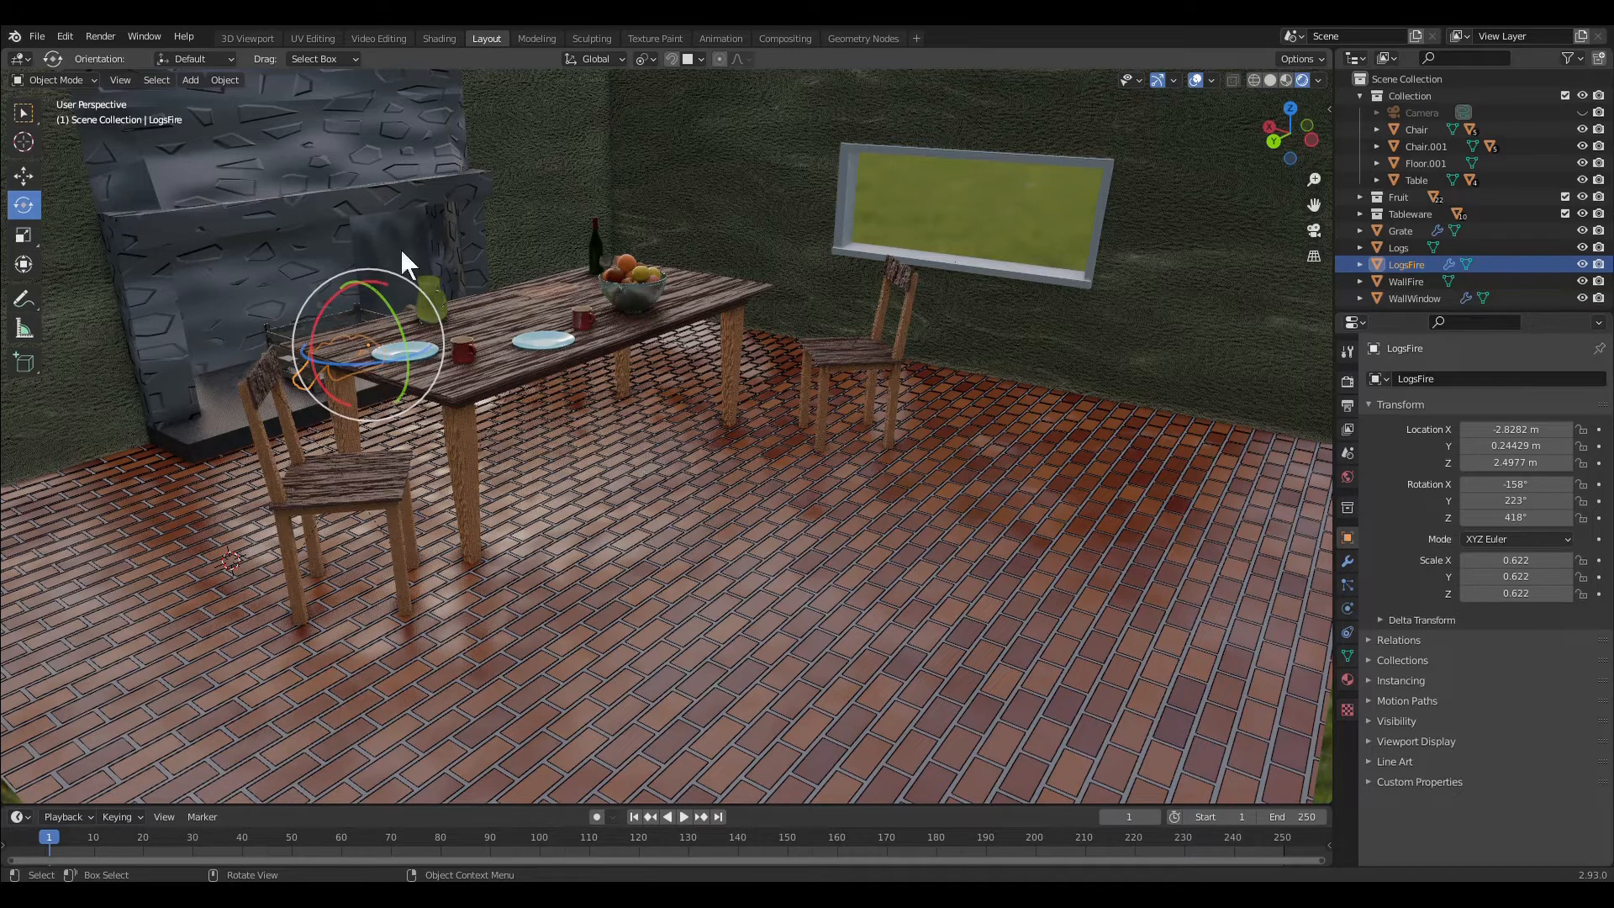
left_click(233, 86)
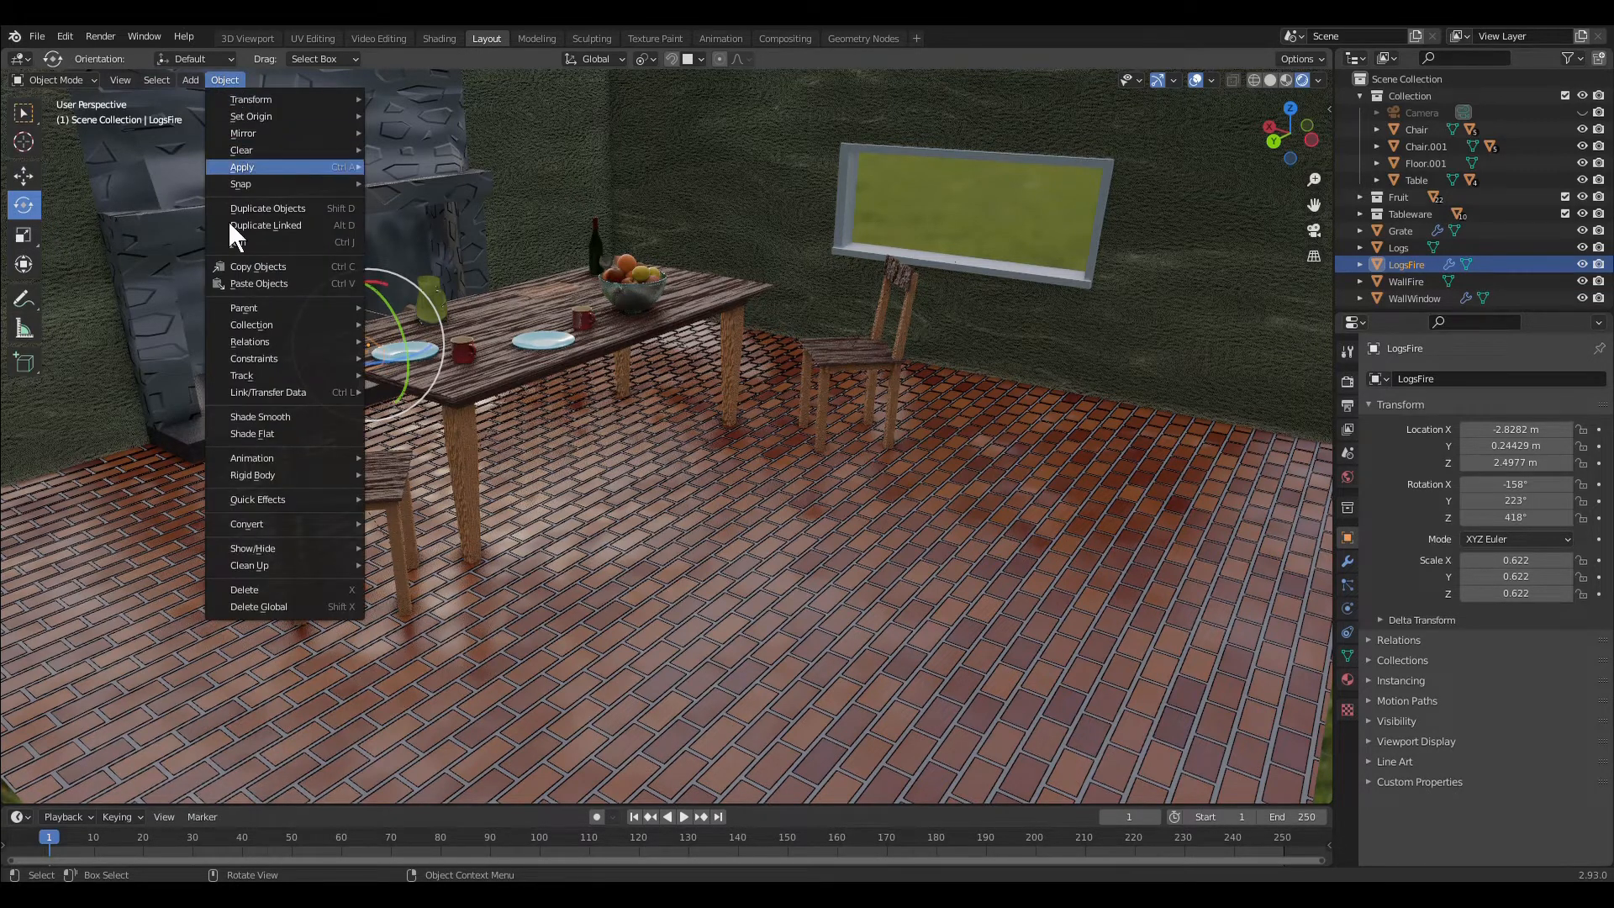
mouse_move(264, 500)
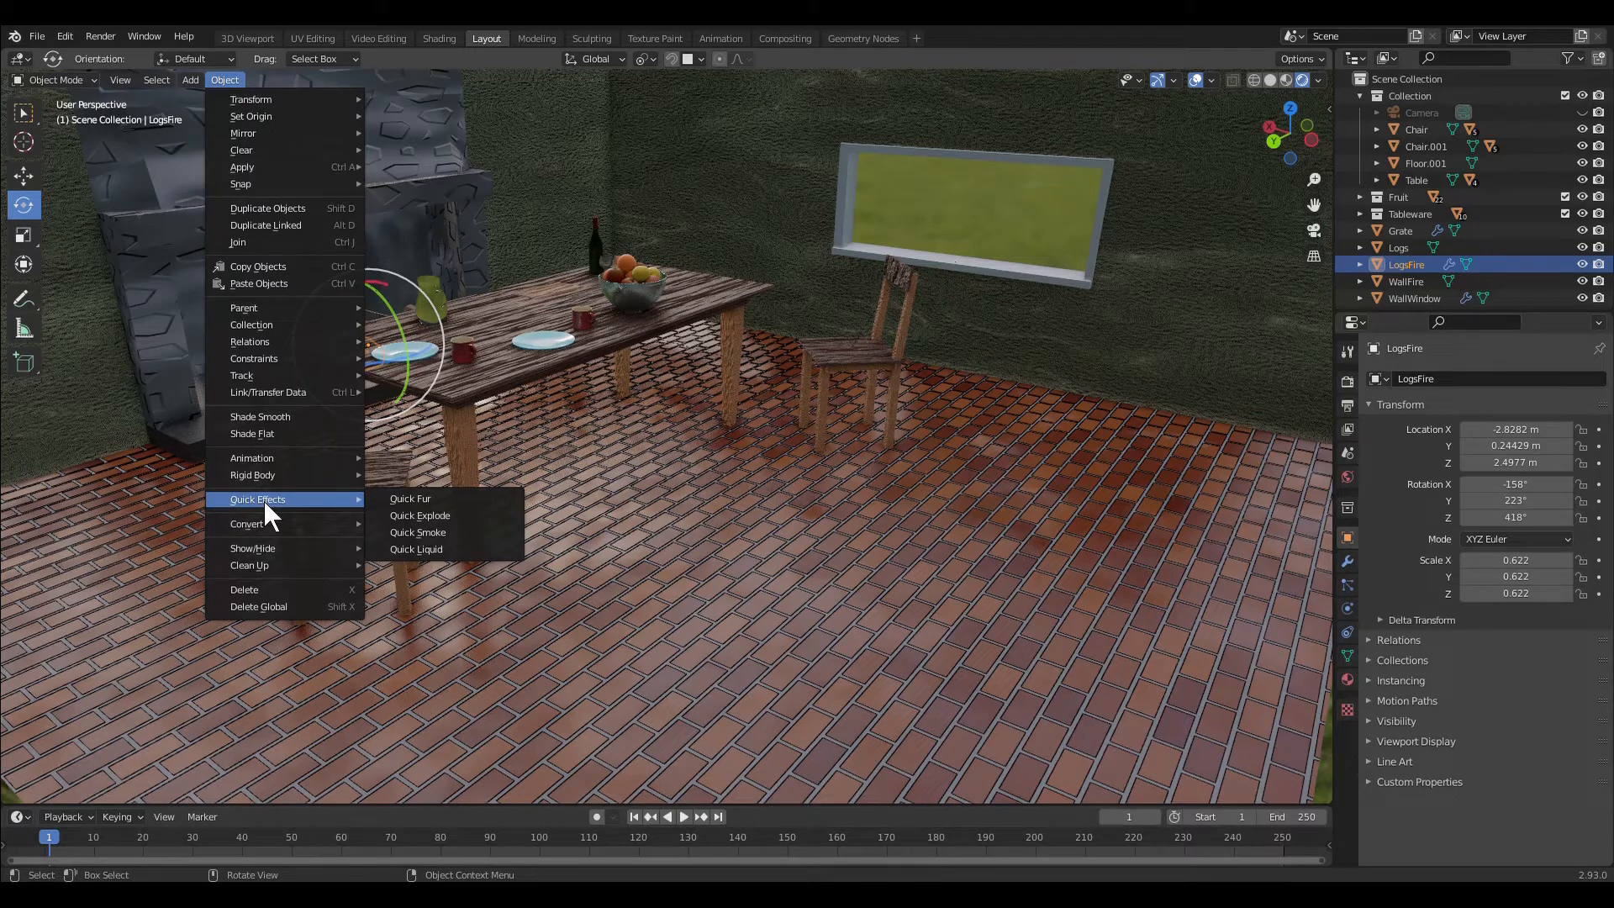
left_click(438, 535)
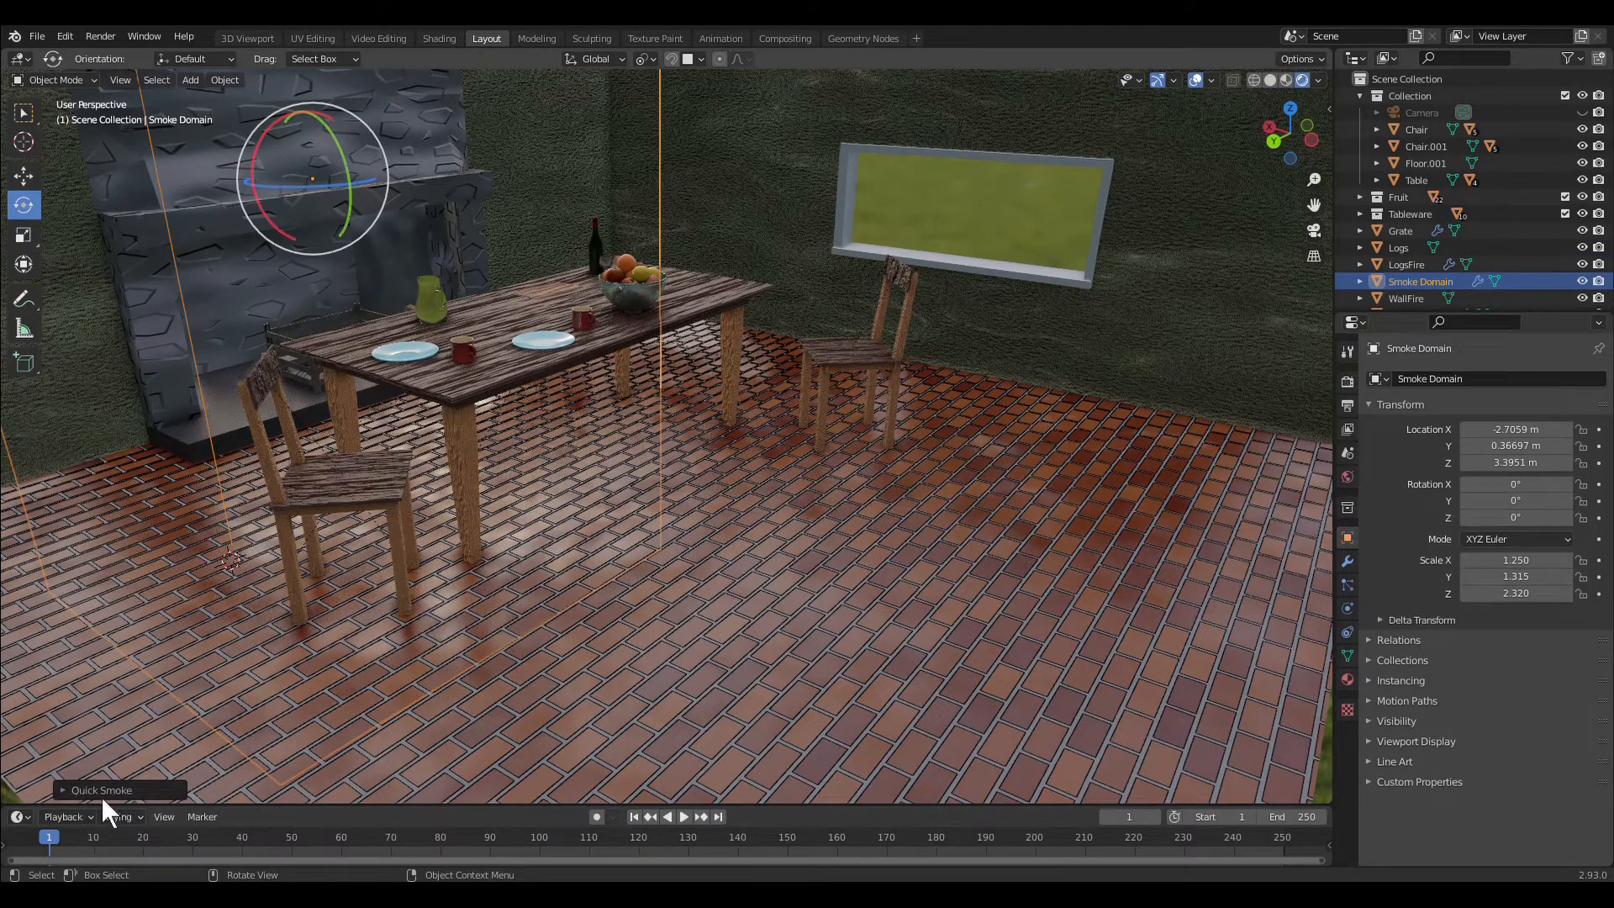
Set the quick effect's smoke style to Smoke & Fire and enable Render Smoke Objects.
left_click(64, 791)
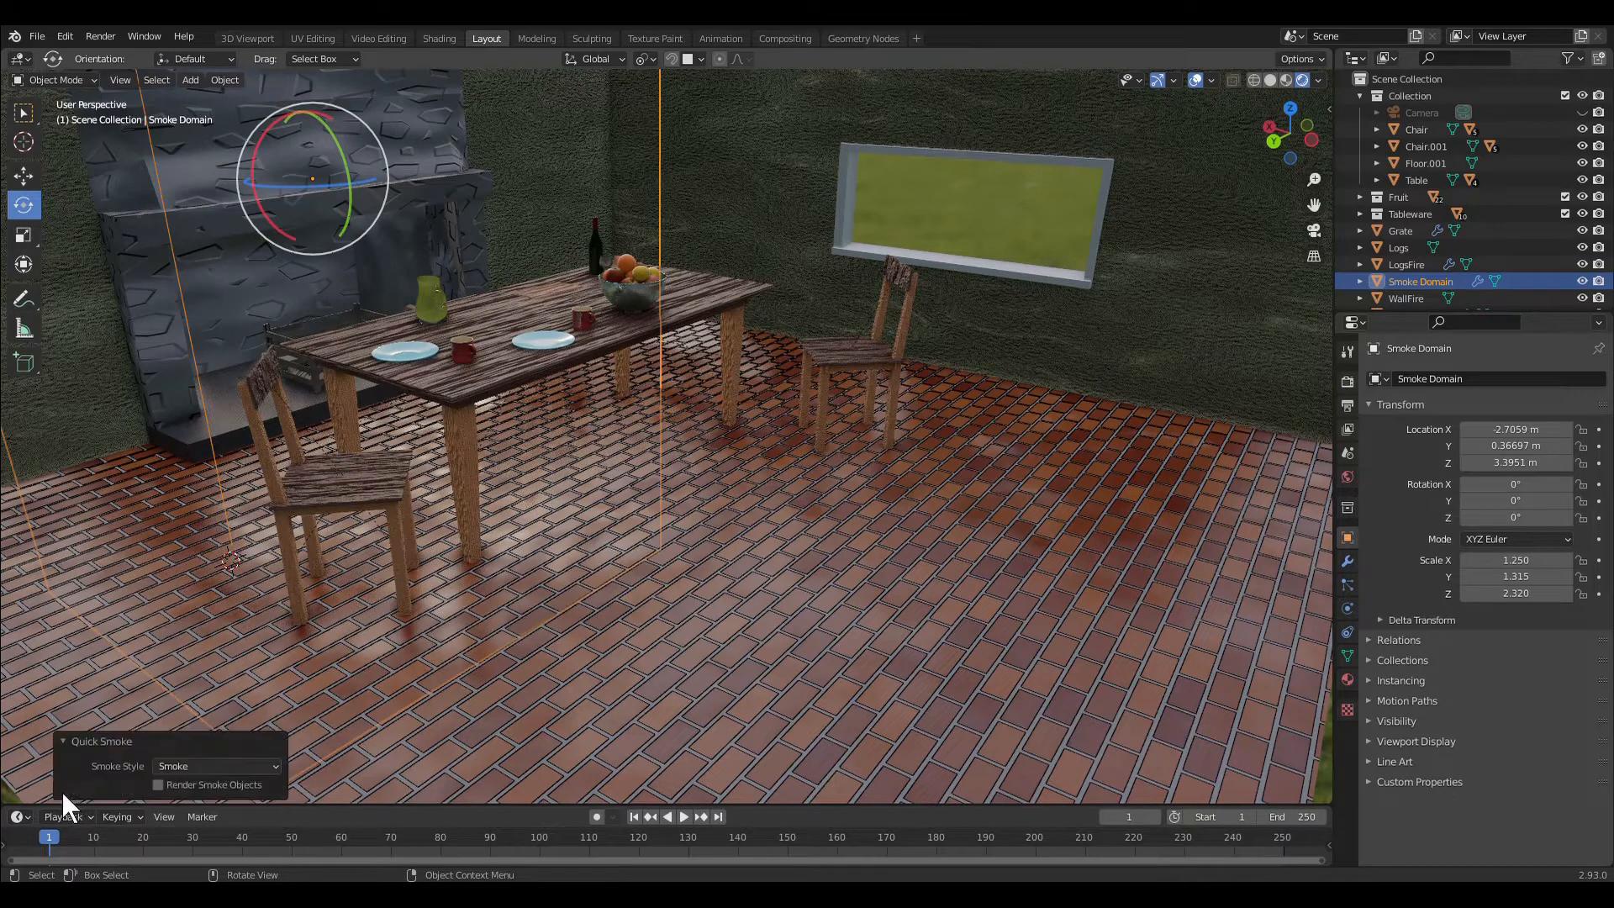
left_click(191, 768)
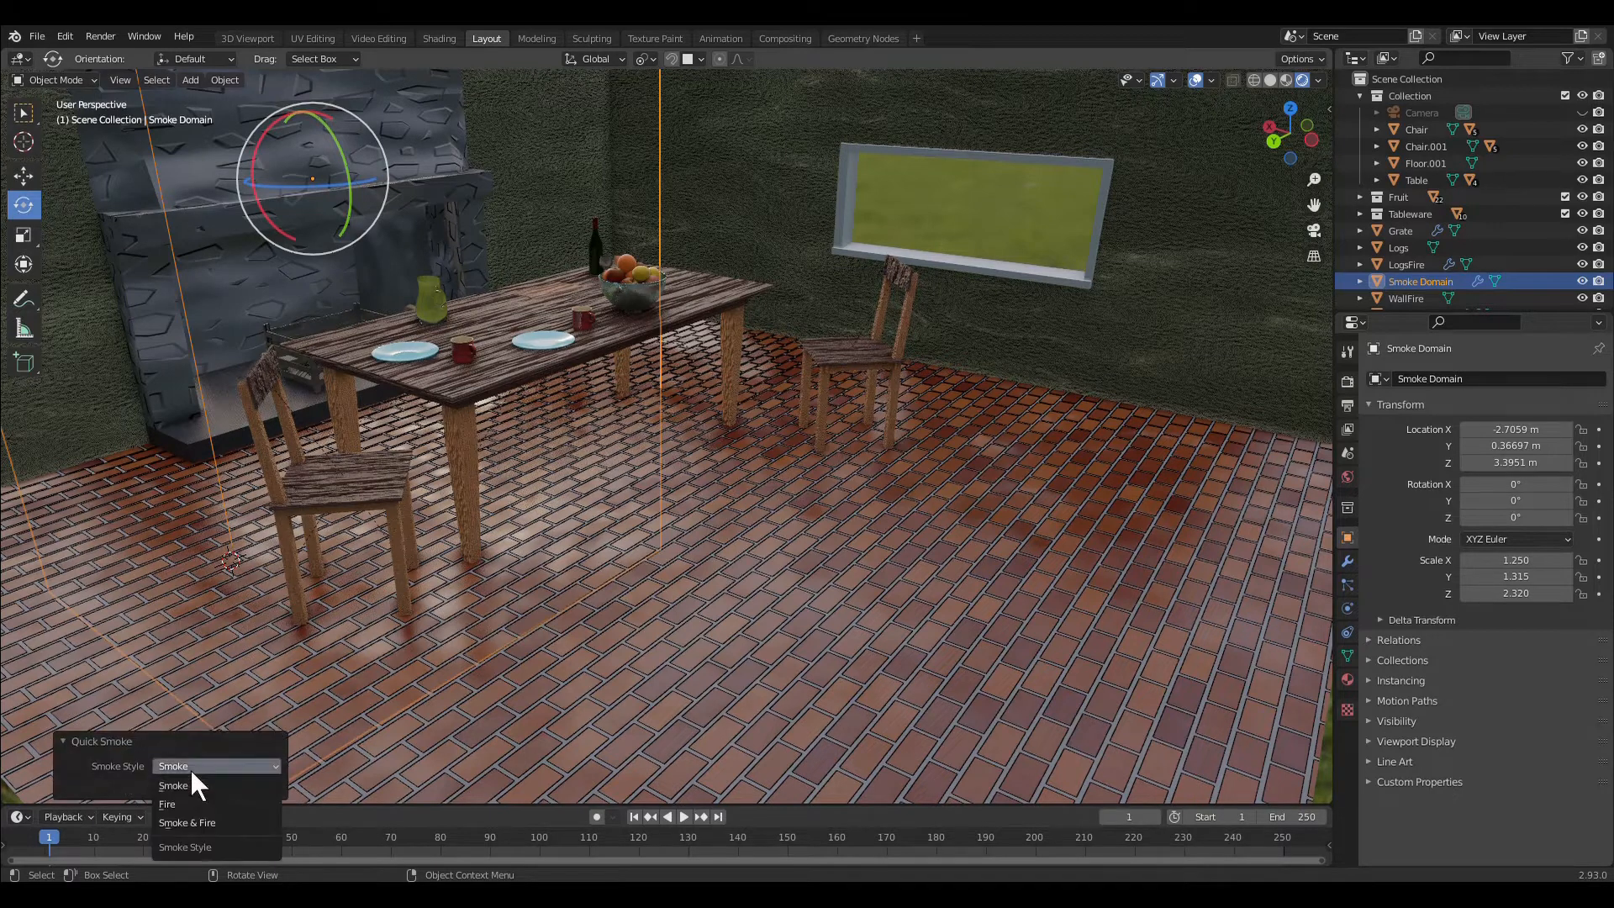
left_click(202, 820)
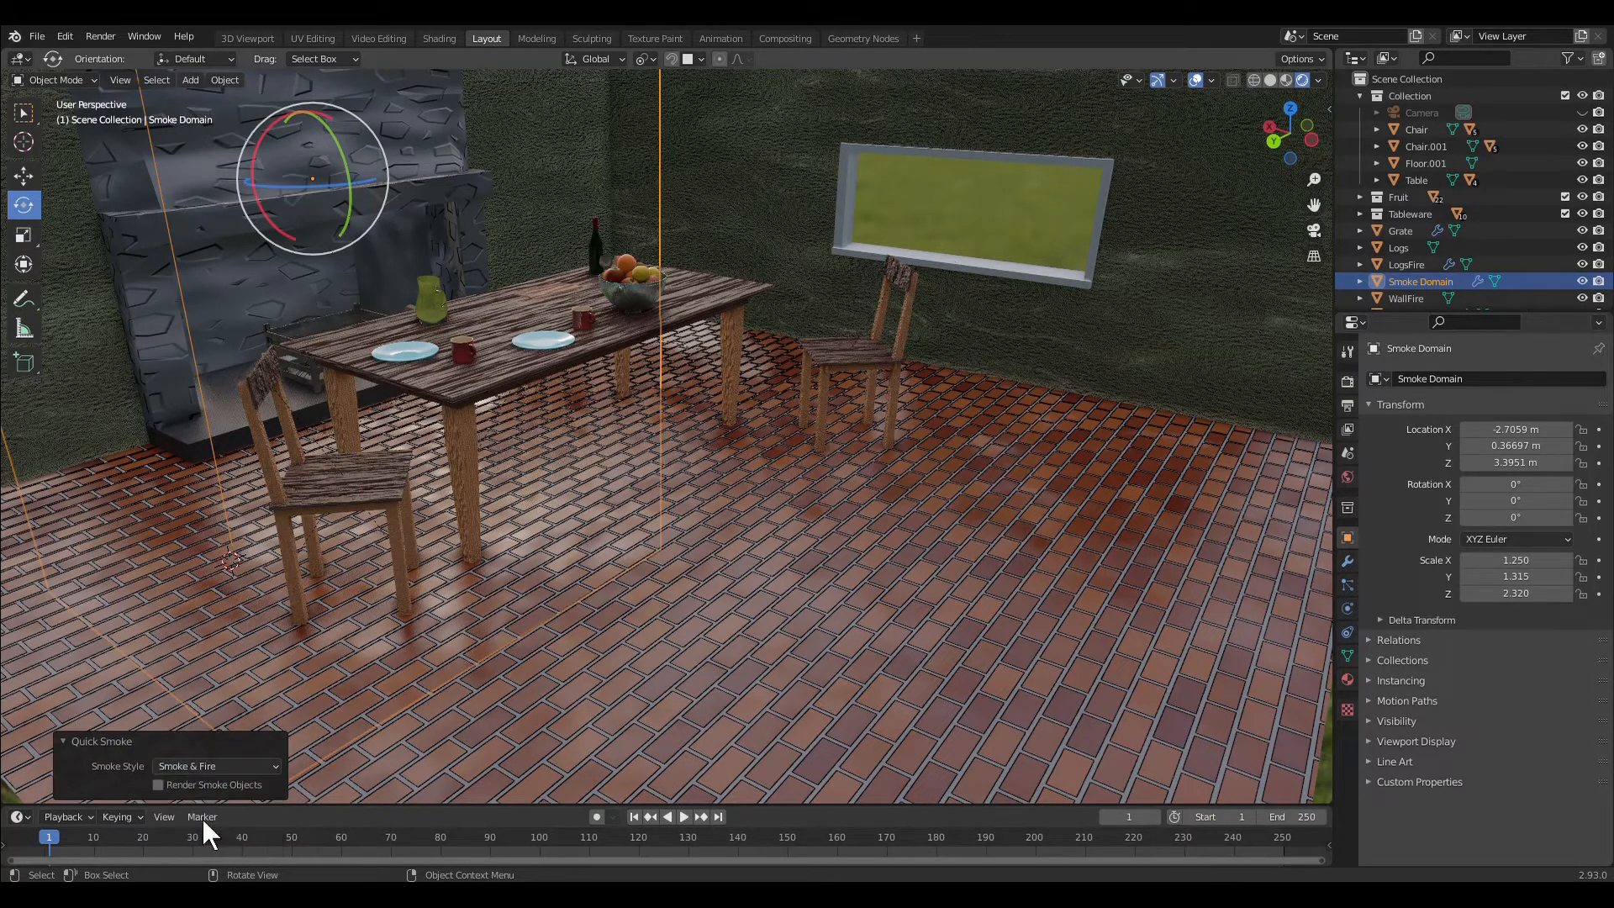
left_click(157, 786)
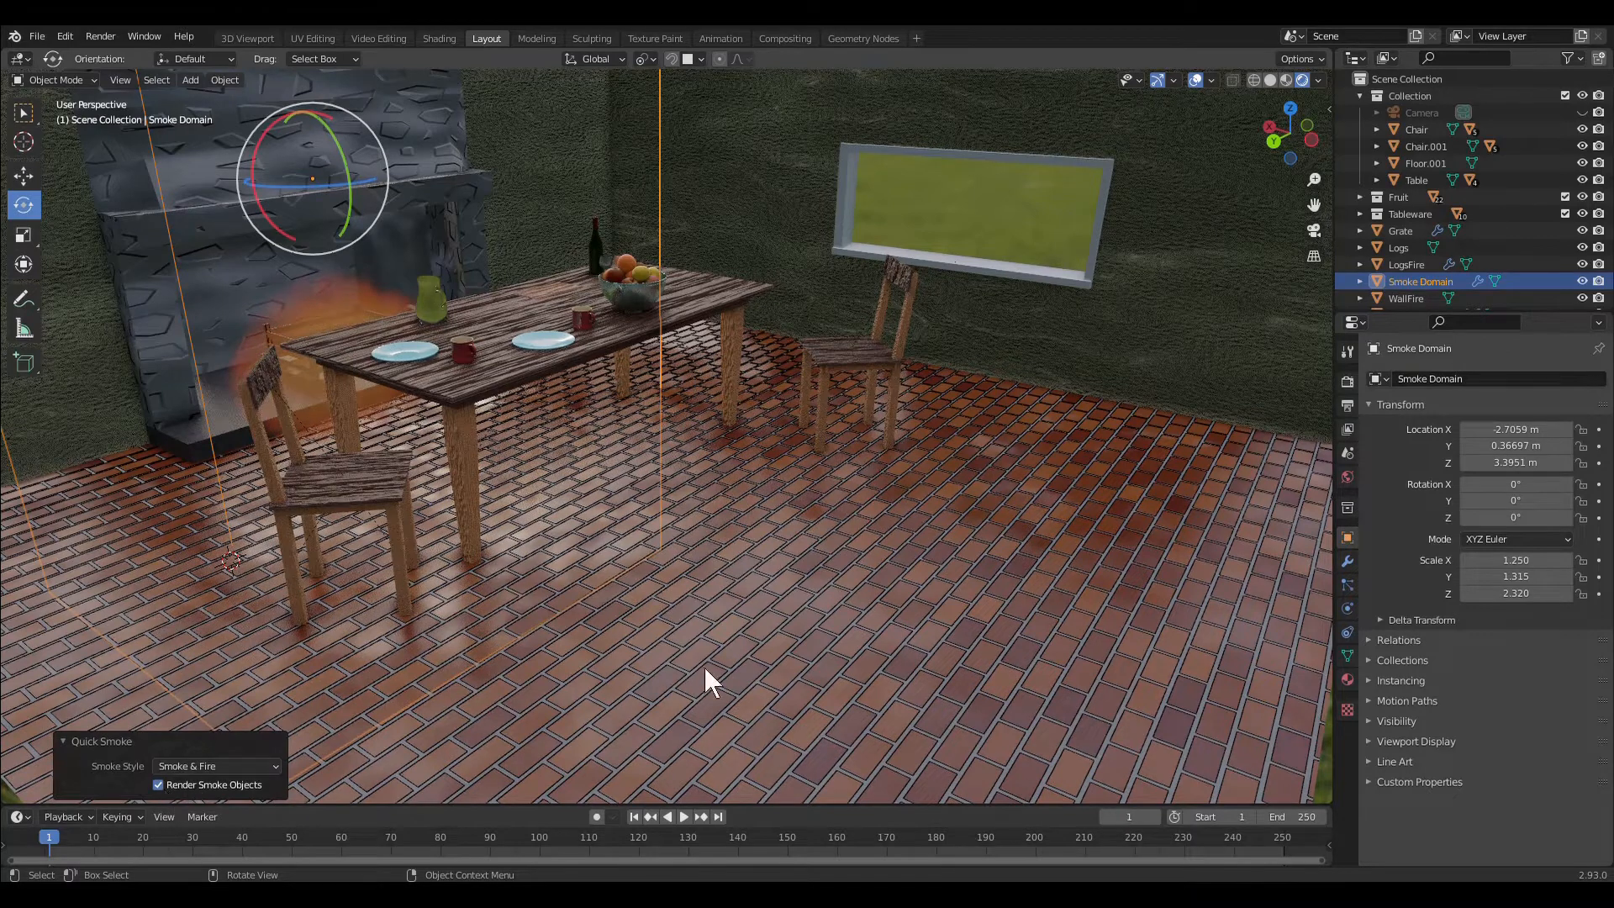
Select the Smoke Domain and shrink it uniformly by a factor of about -0.162 to fit the fireplace opening.
left_click(738, 674)
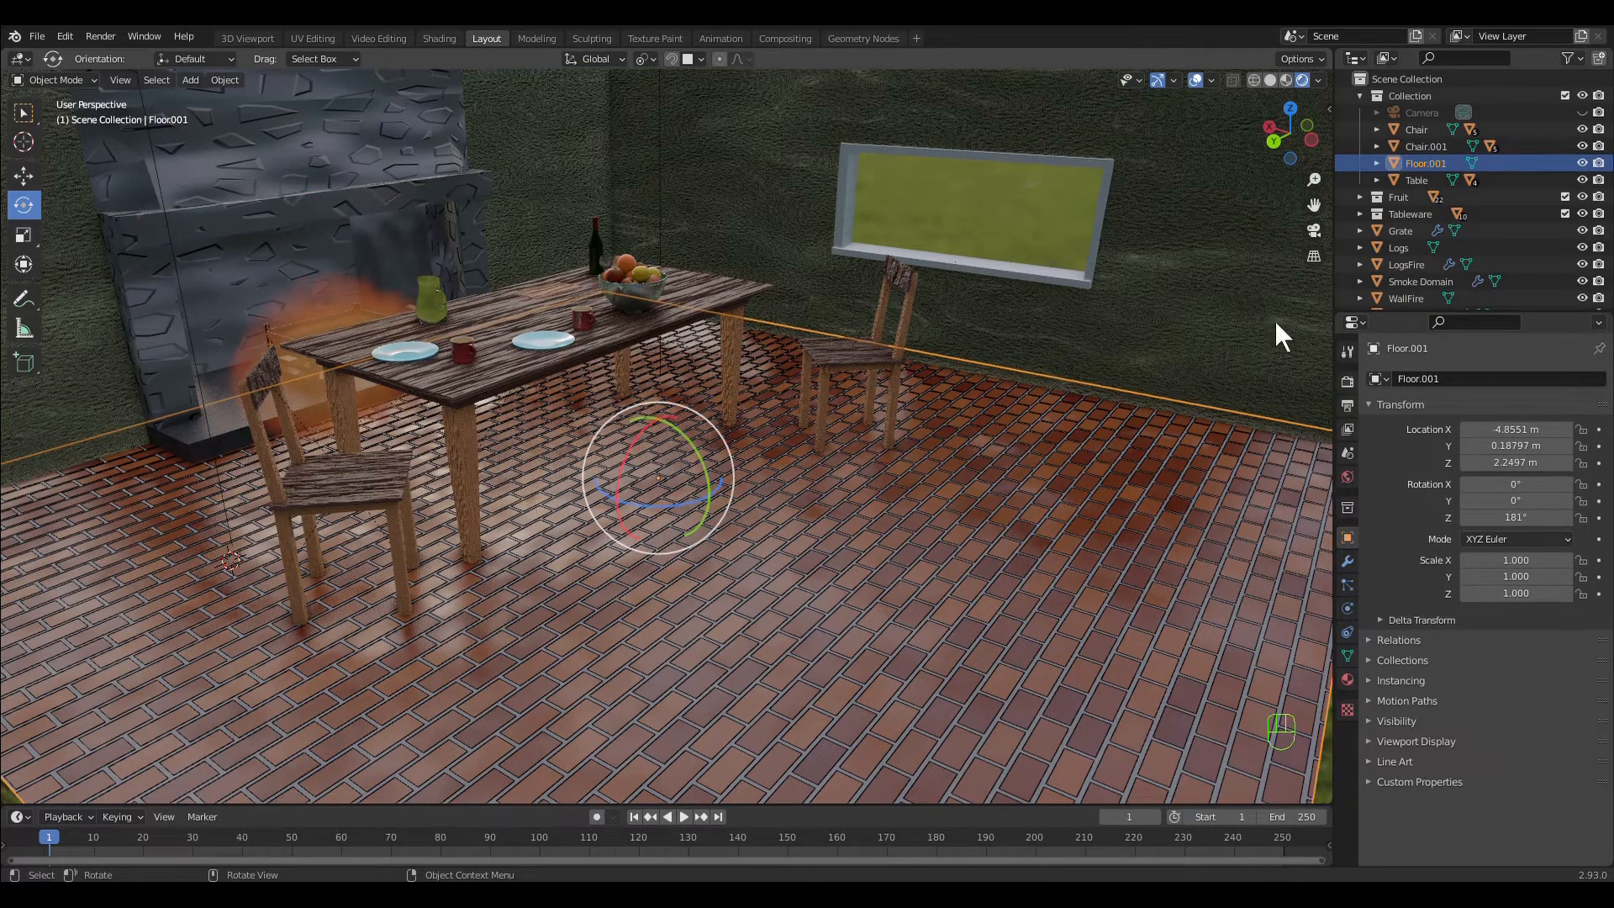
left_click(1420, 287)
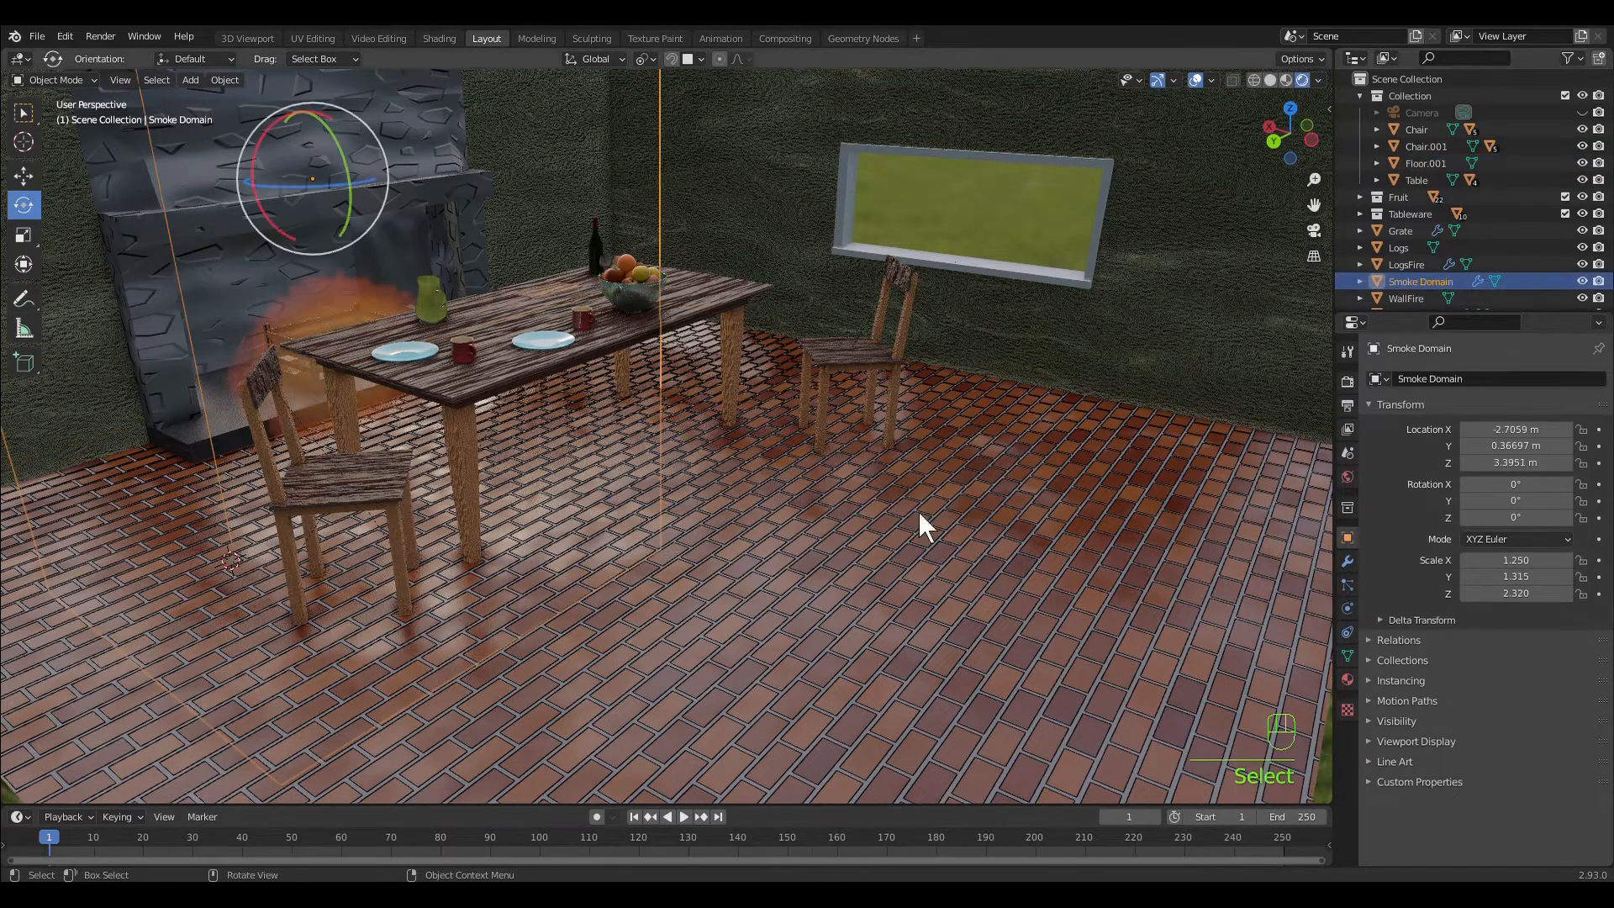
middle_click_drag(757, 718, 826, 687)
scroll(844, 647, "down", 5)
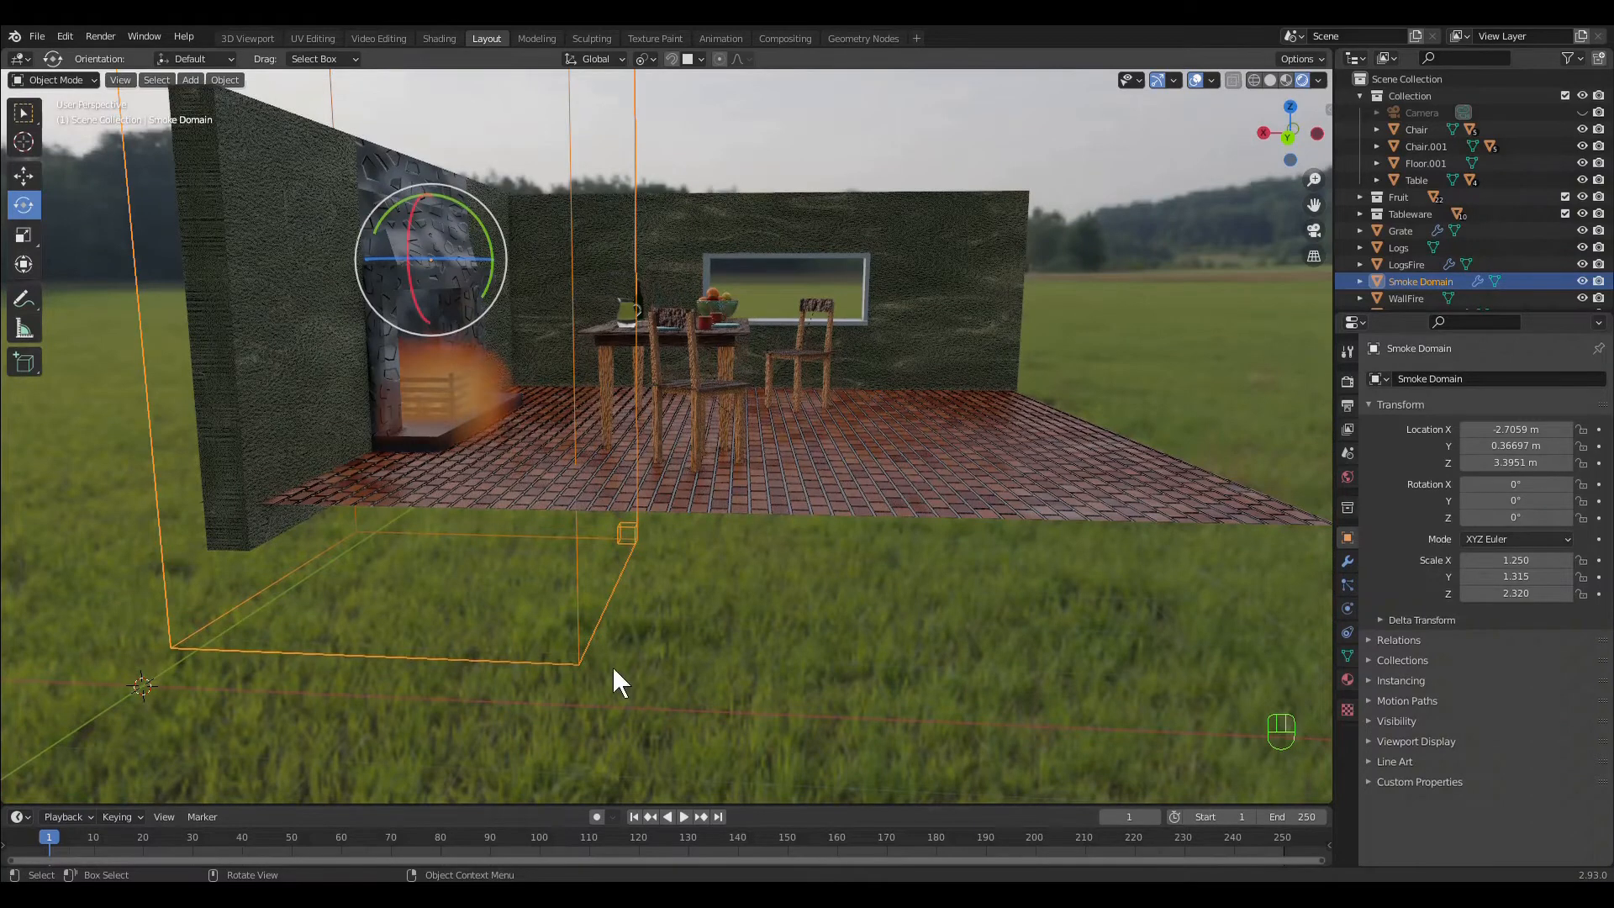
key("s")
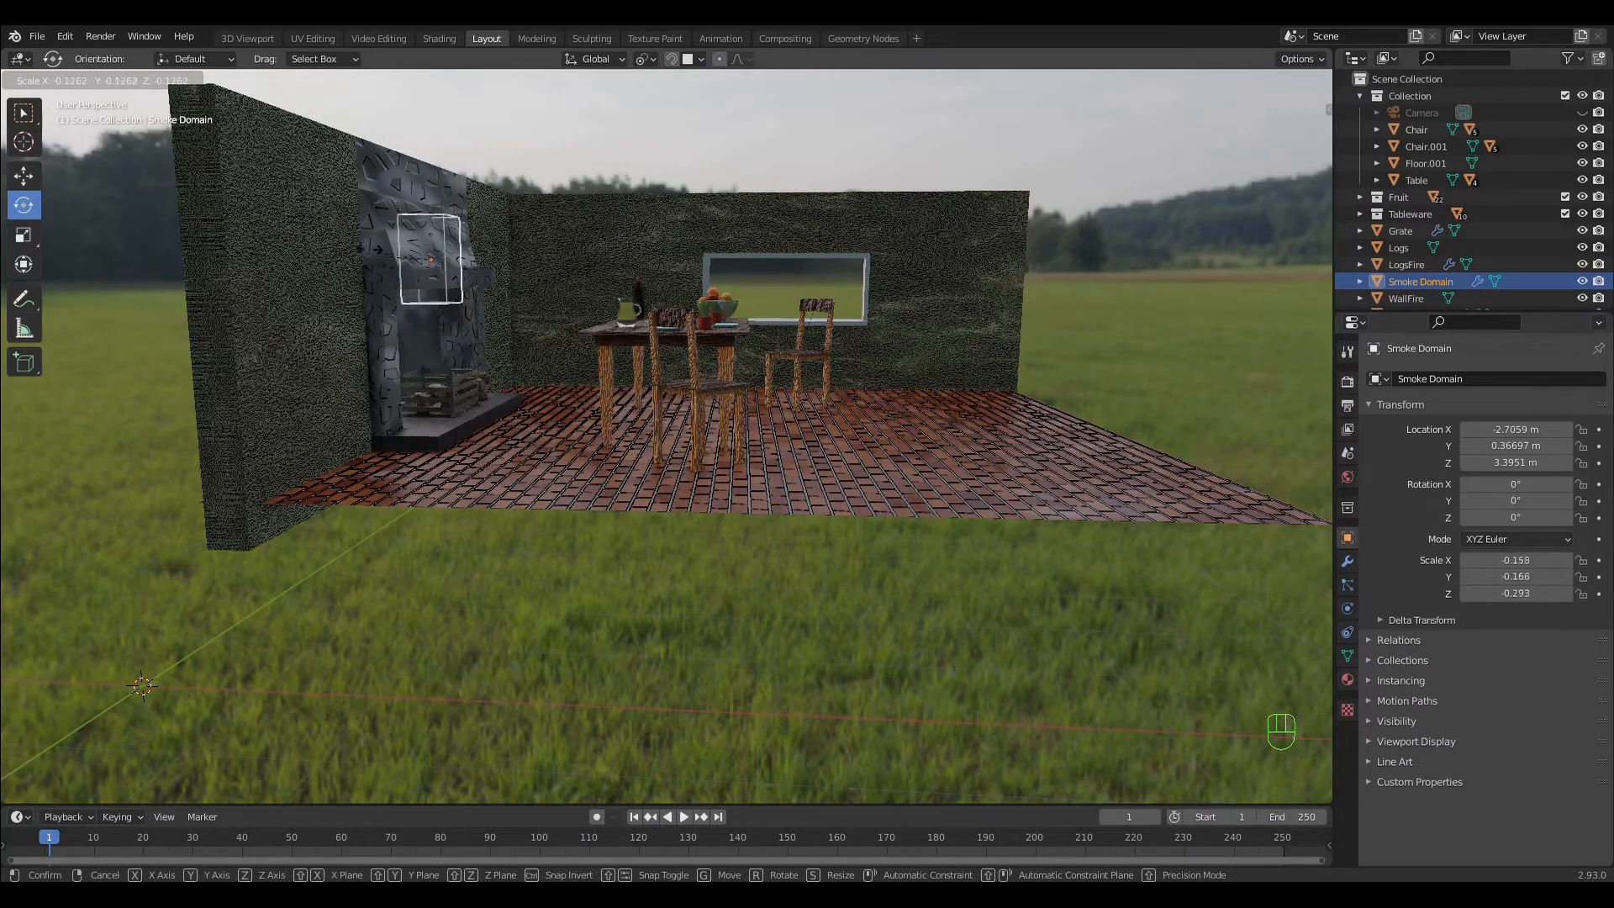
left_click(394, 256)
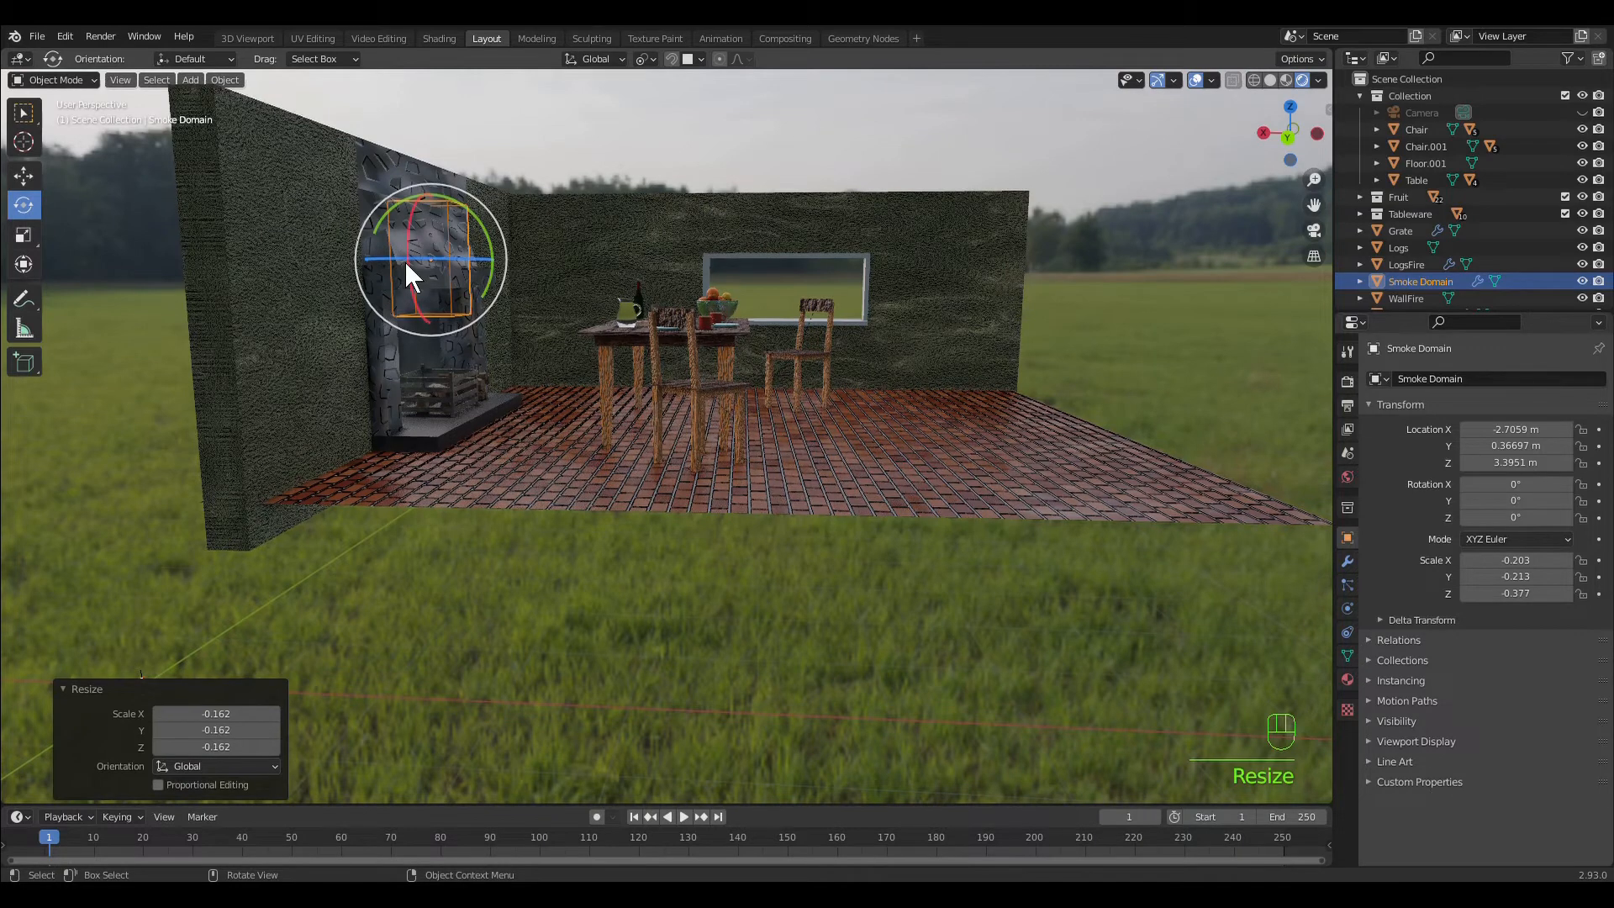
Lower the Smoke Domain about 0.68 m along the Z axis so it surrounds the fire grate.
key("g")
key("z")
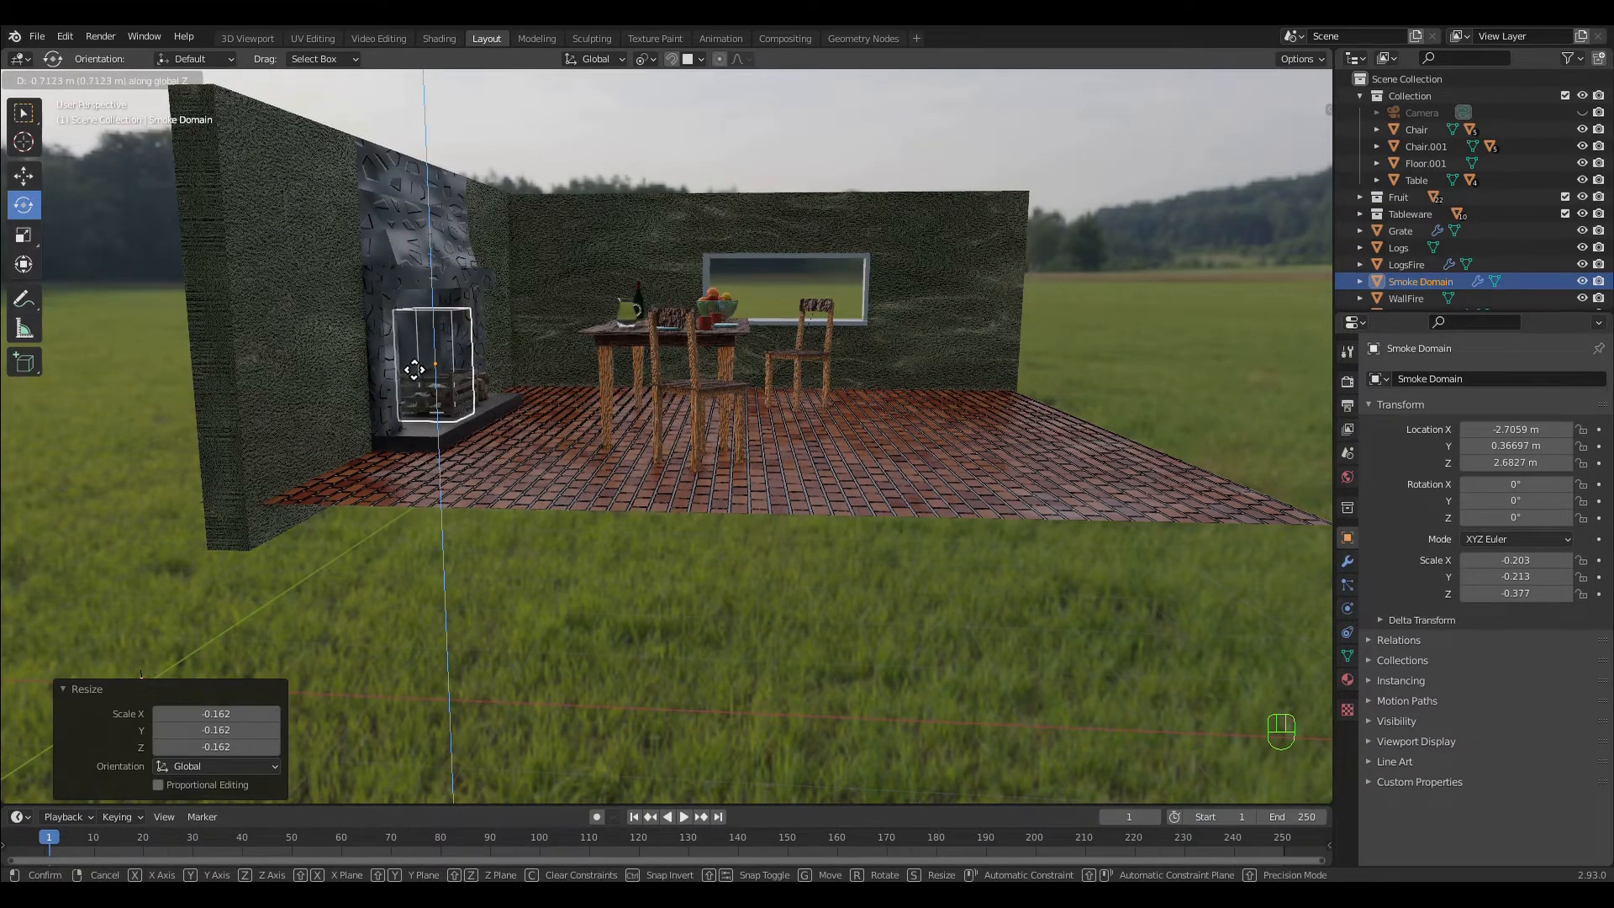
left_click(420, 372)
Enlarge the Smoke Domain uniformly by about 1.124 and raise it about 0.037 m along Z around the grate.
middle_click_drag(692, 412, 643, 423)
scroll(479, 362, "up", 4)
mouse_move(337, 395)
middle_mouse_down()
mouse_move(372, 394)
mouse_move(317, 440)
mouse_move(323, 390)
middle_mouse_up()
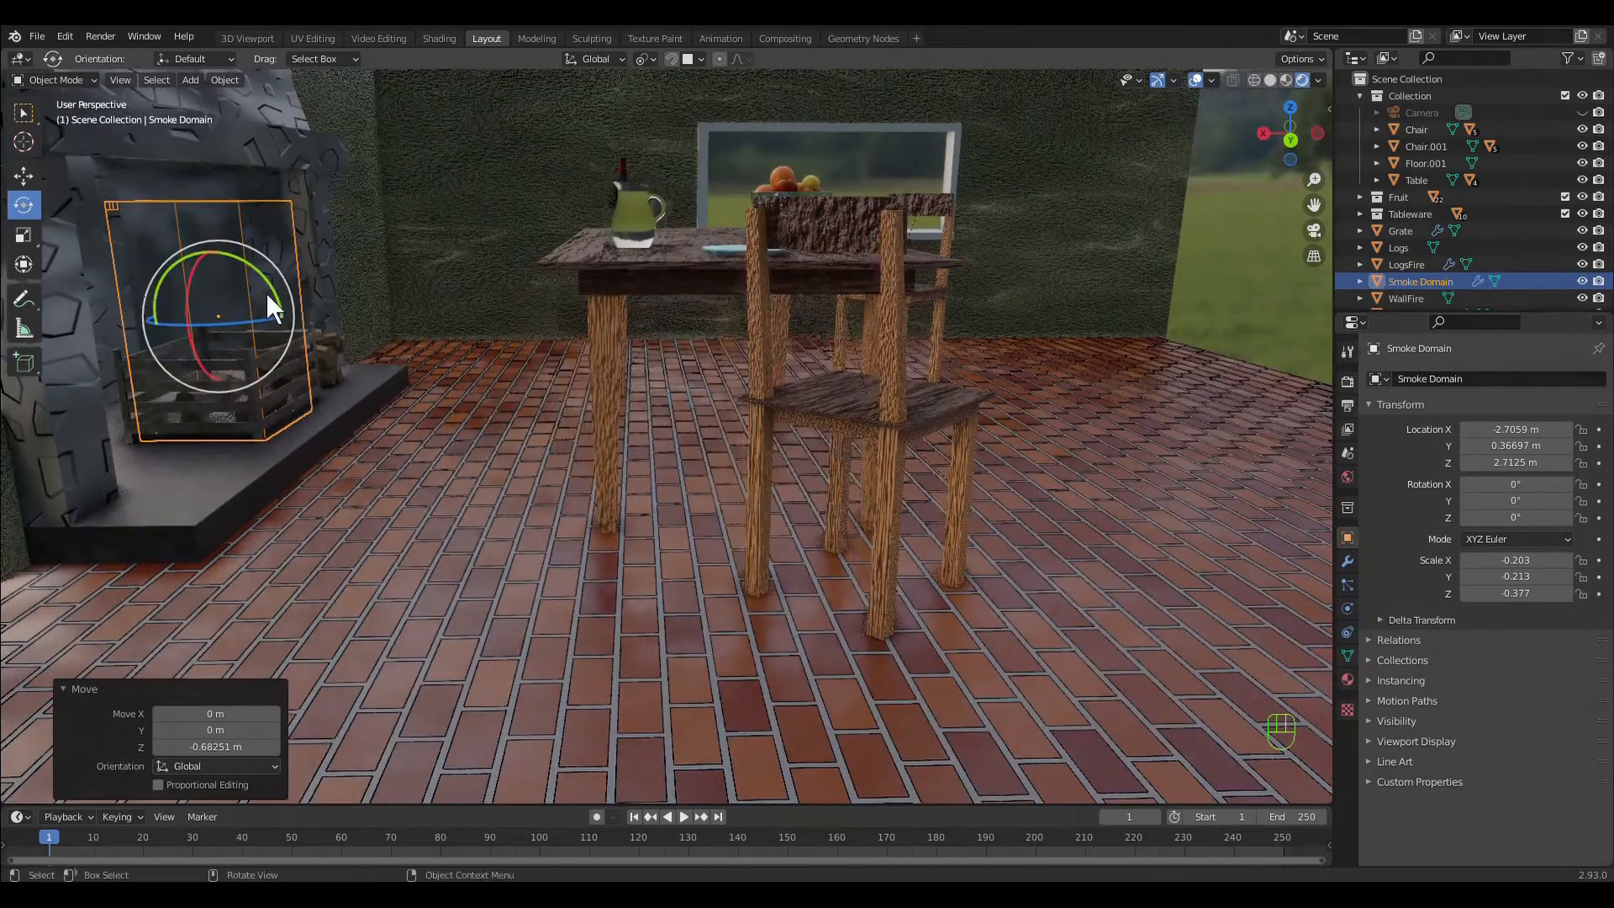
key("s")
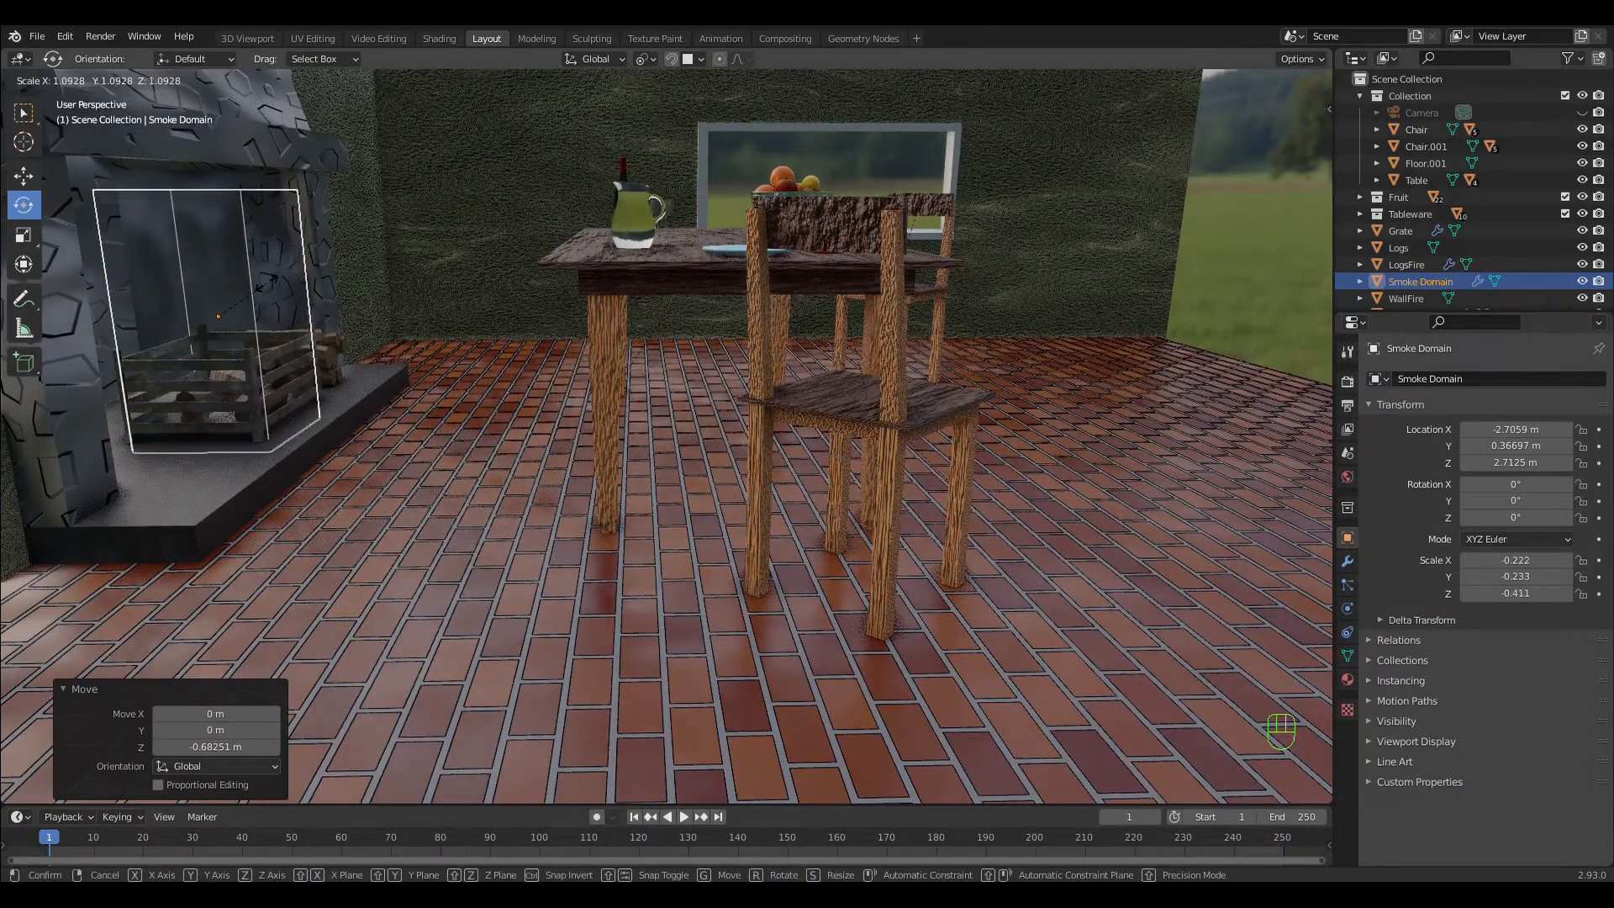
left_click(268, 287)
key("g")
key("z")
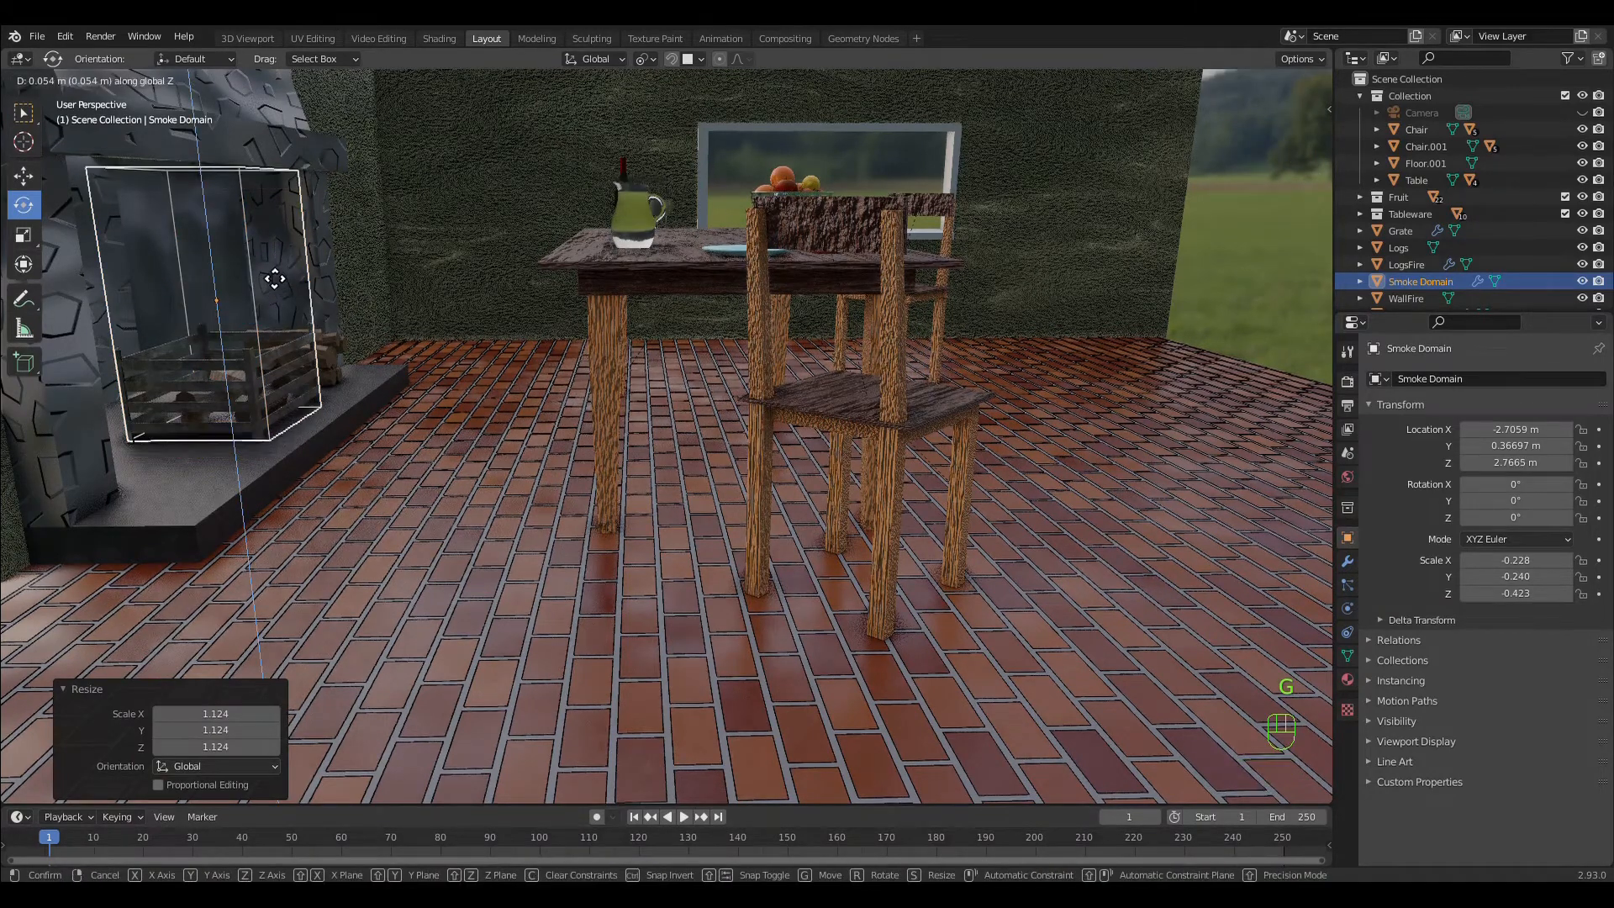
left_click(266, 274)
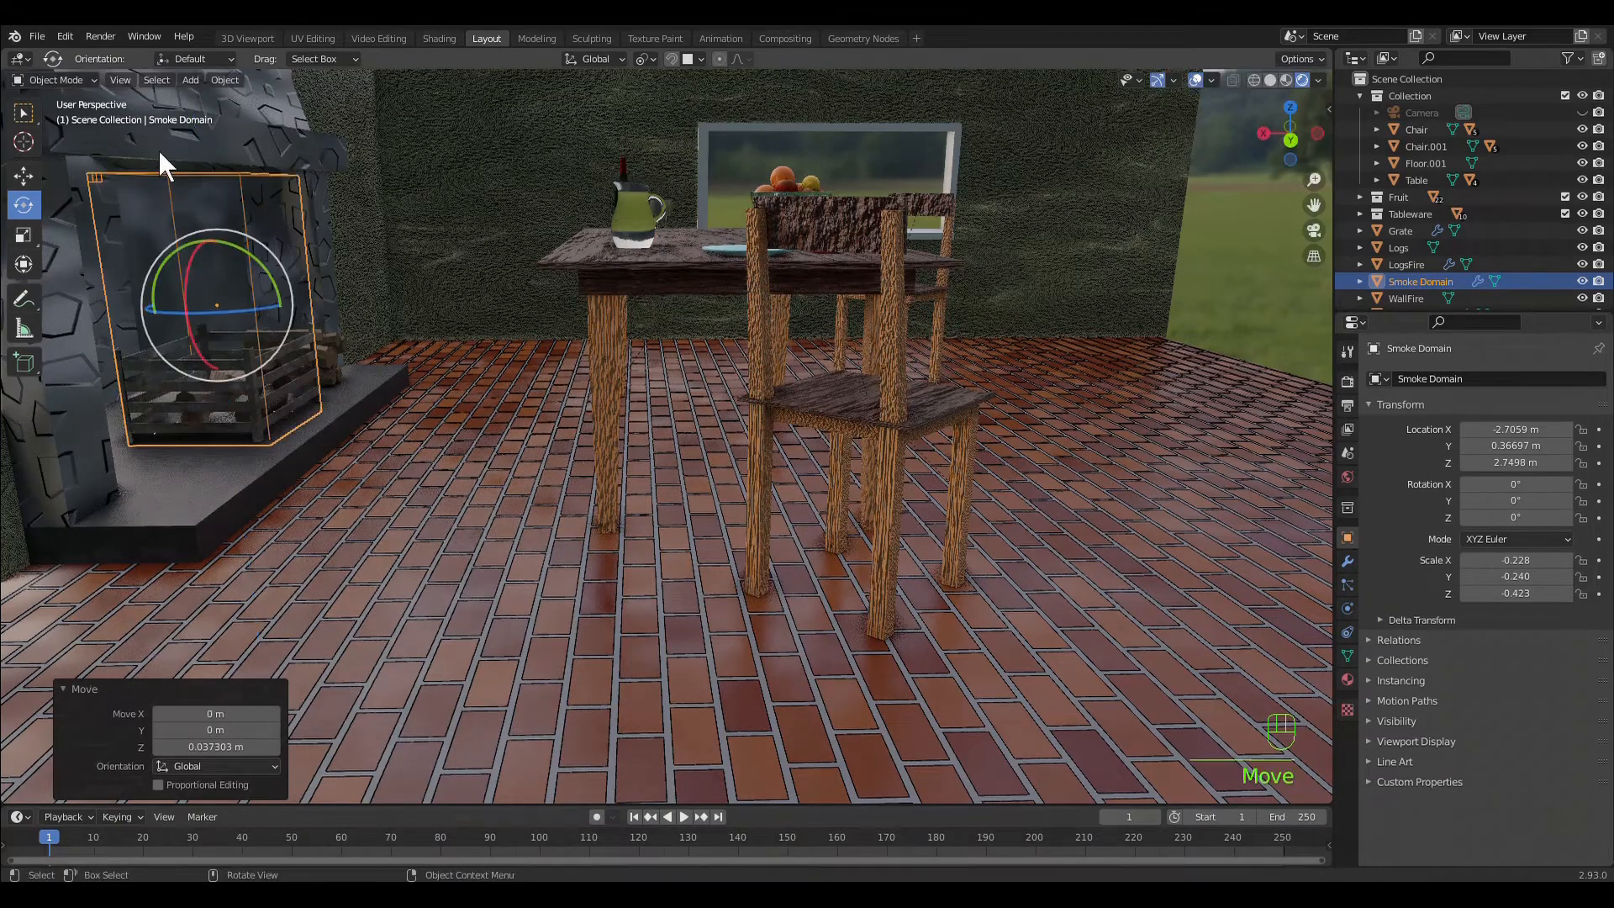
Play the animation to preview the fire in the fireplace, and stop playback at frame 68.
middle_click_drag(387, 387, 478, 443)
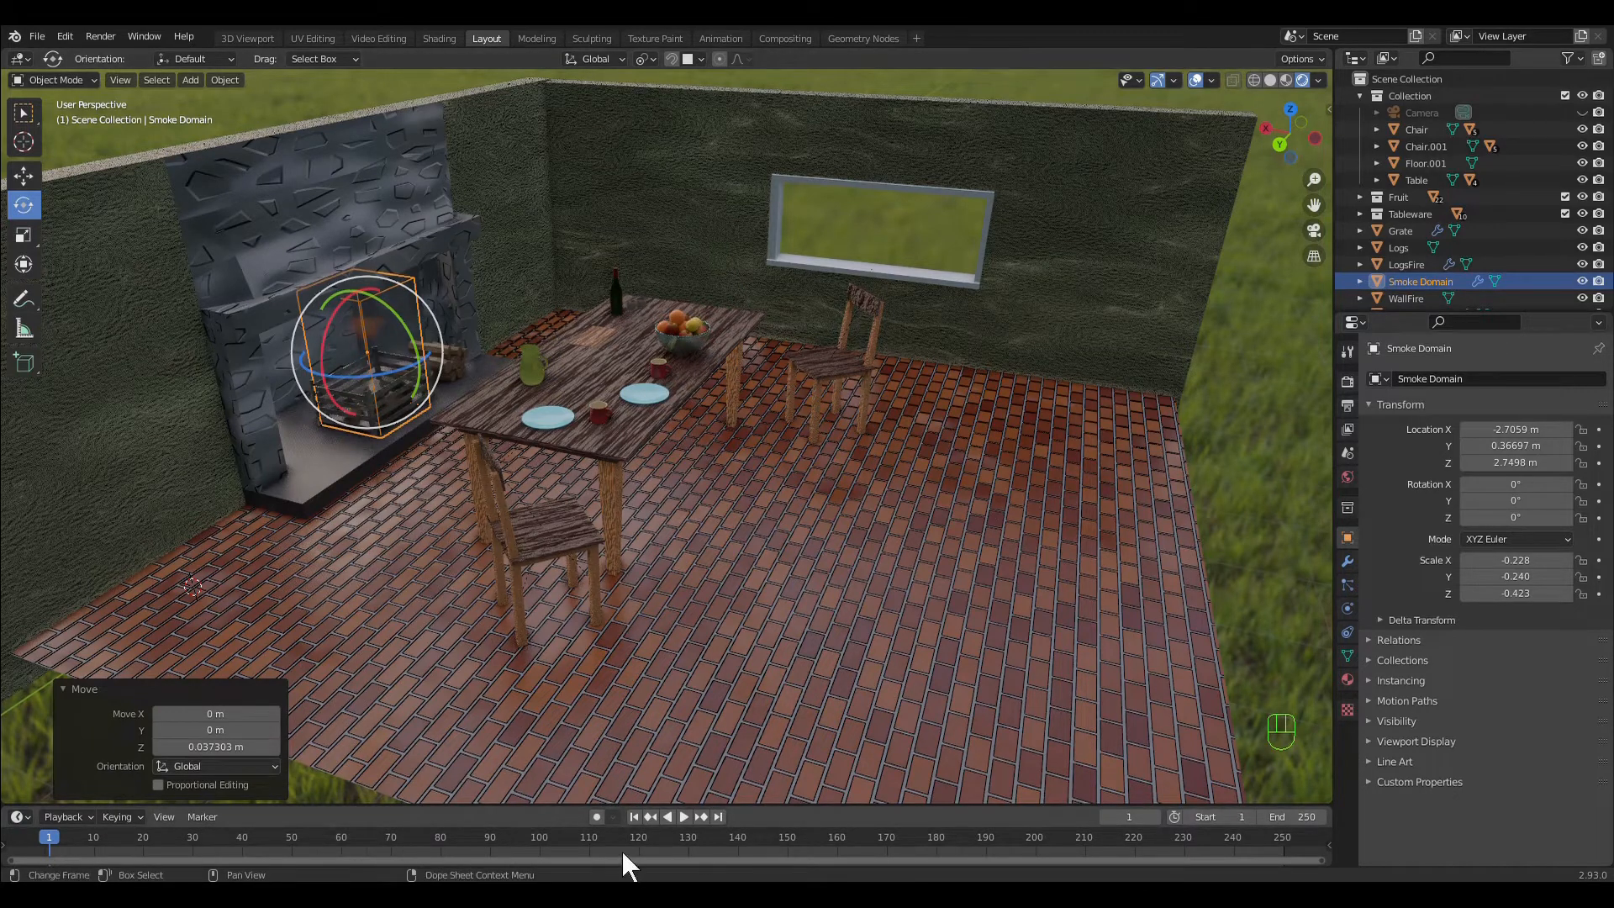
left_click(688, 821)
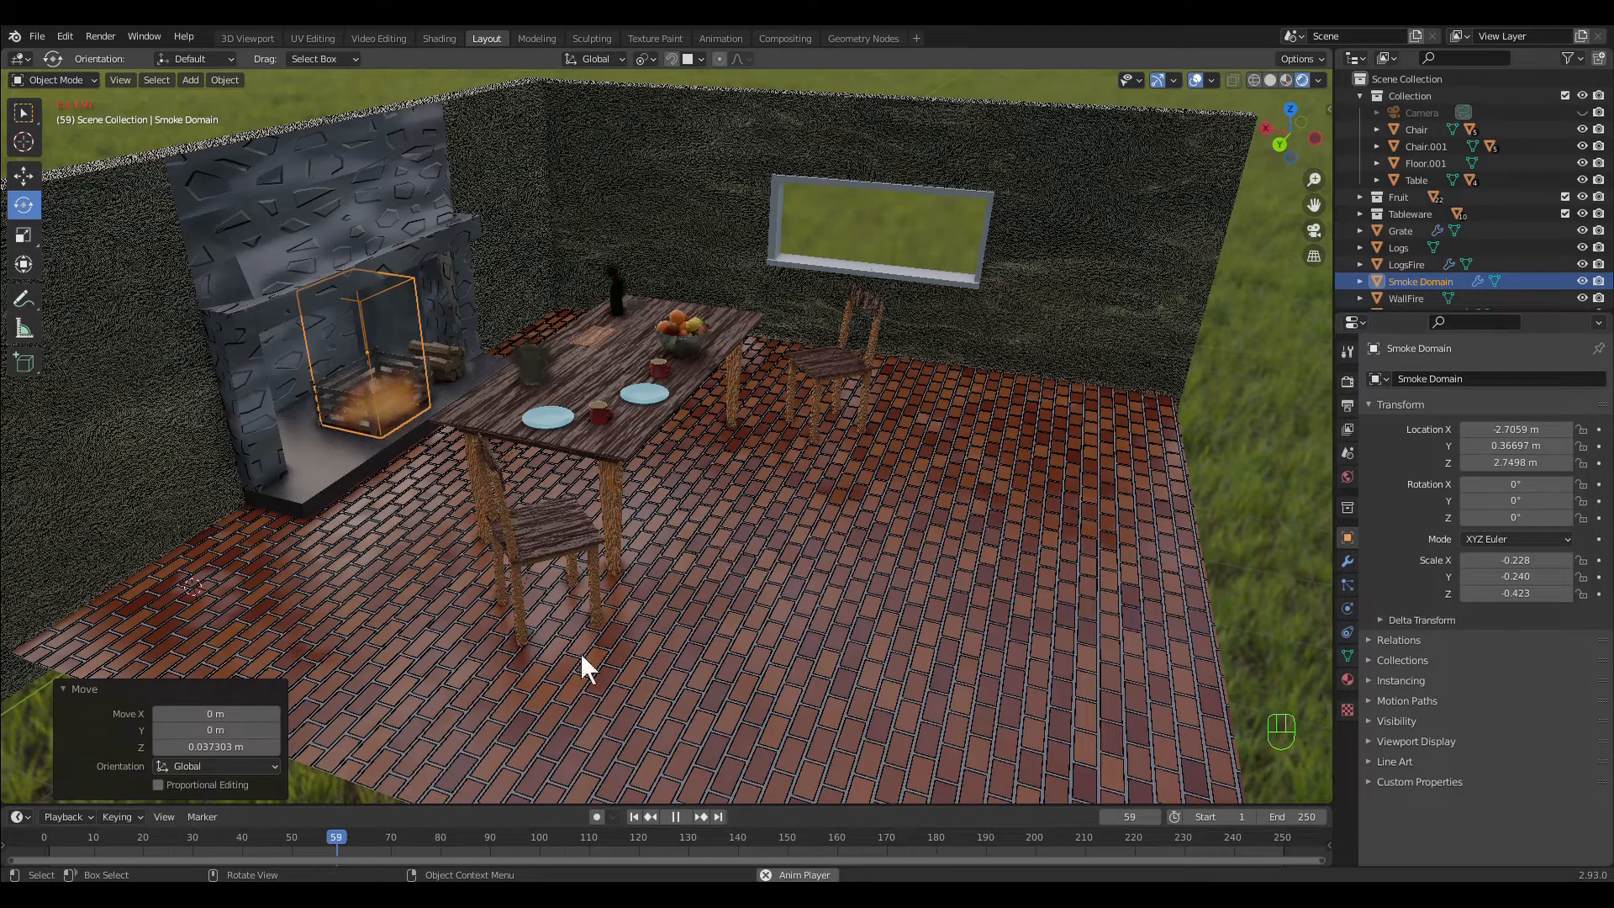
left_click(676, 817)
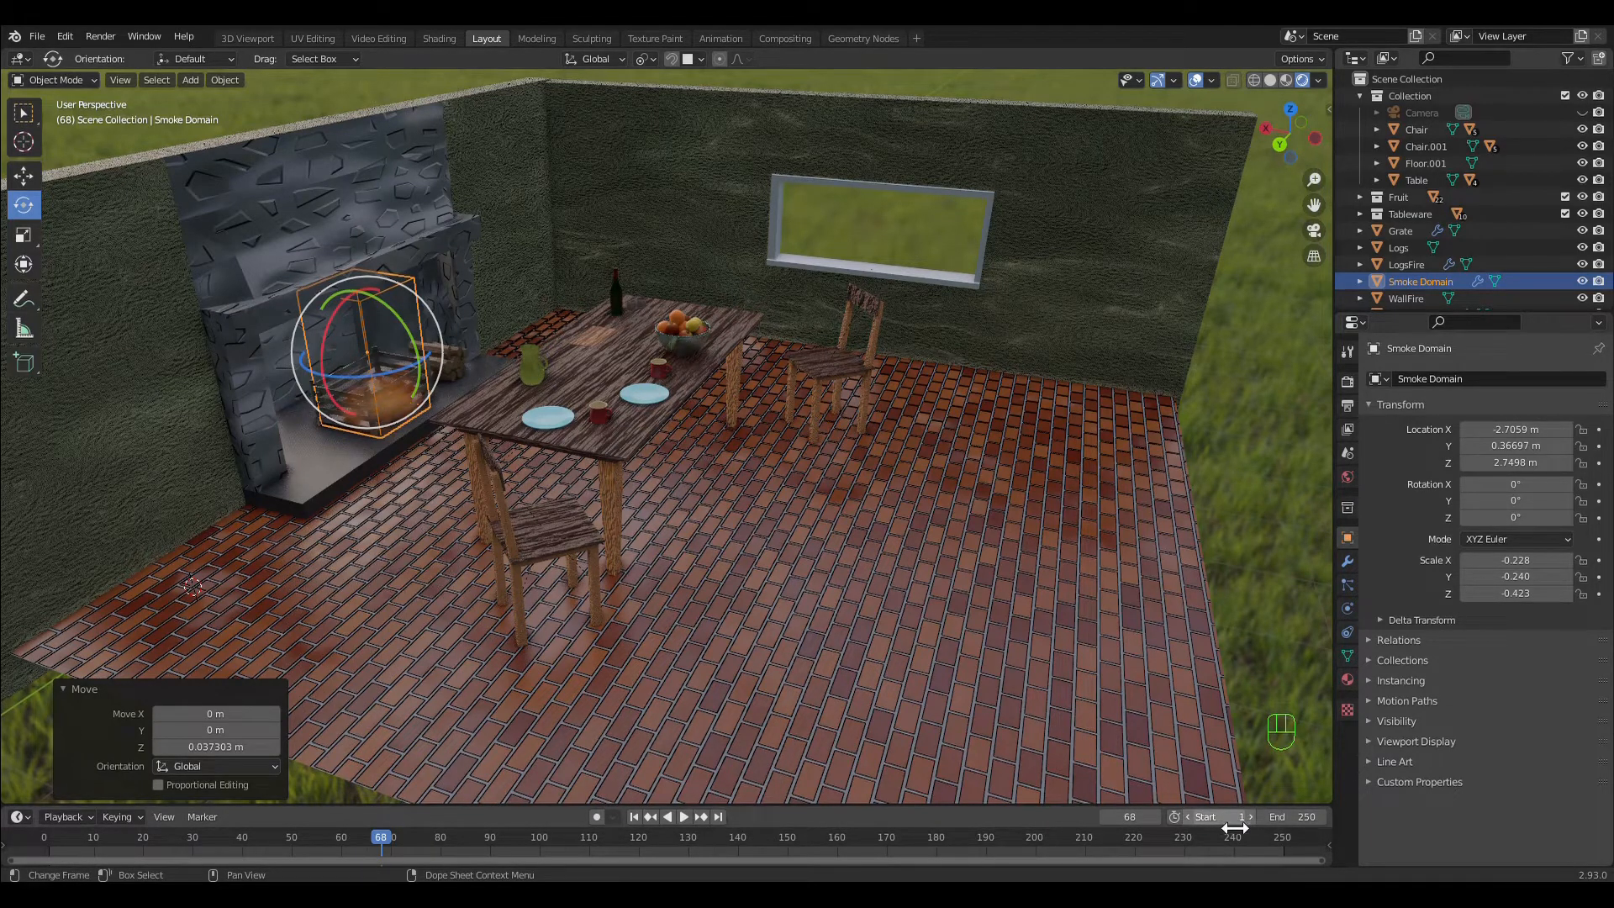
Set the scene's end frame to 100.
left_click(1312, 818)
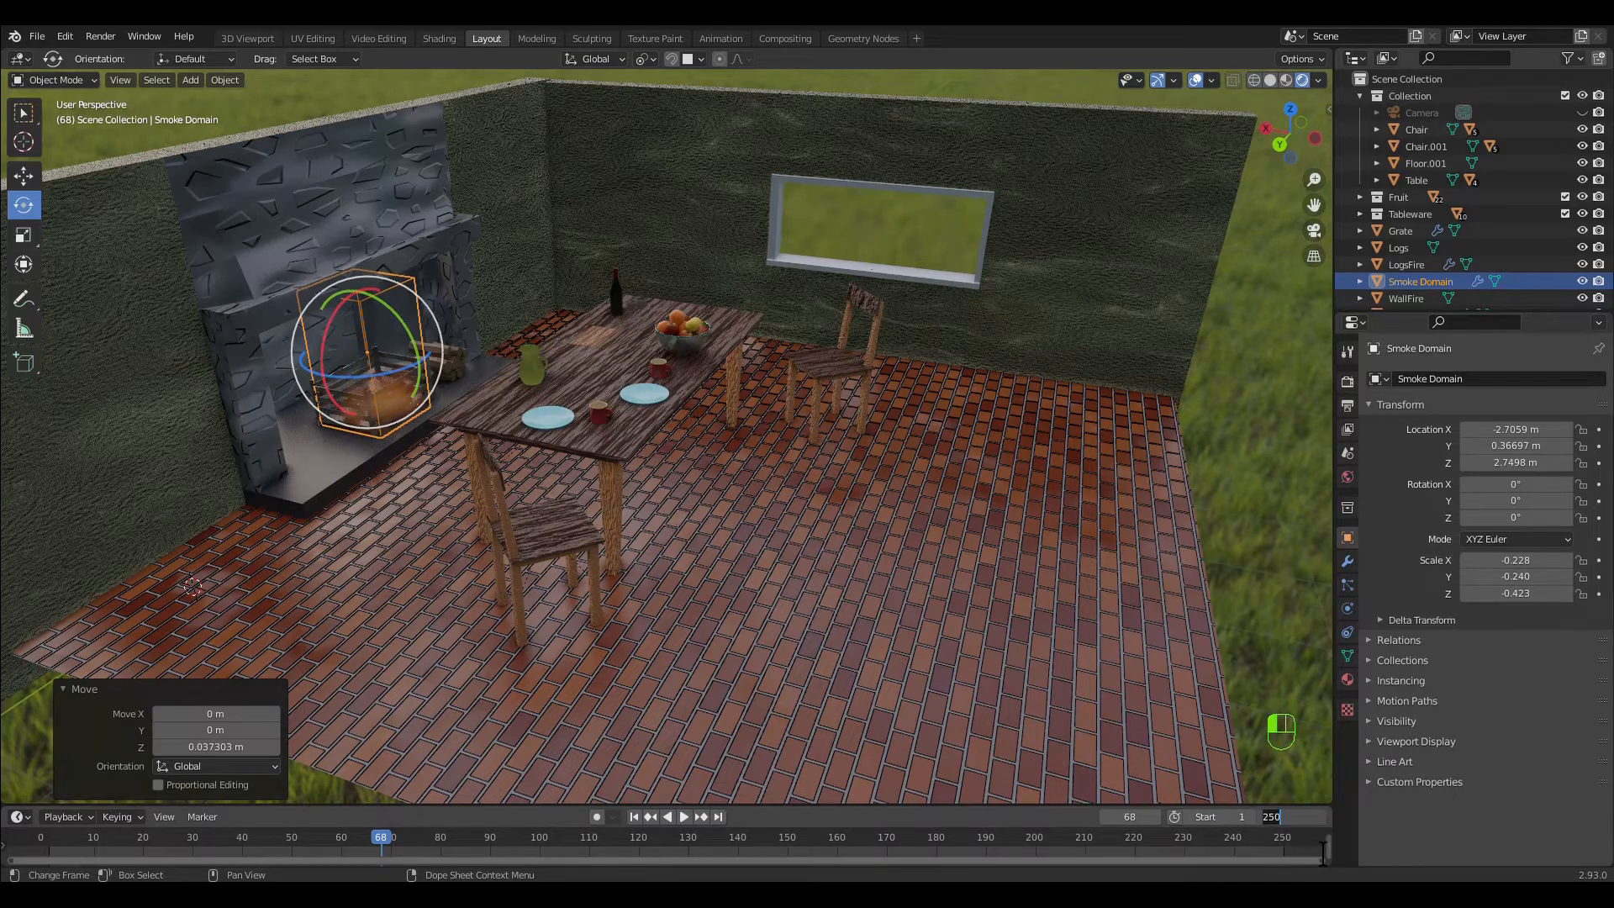
type("100")
left_click(1323, 854)
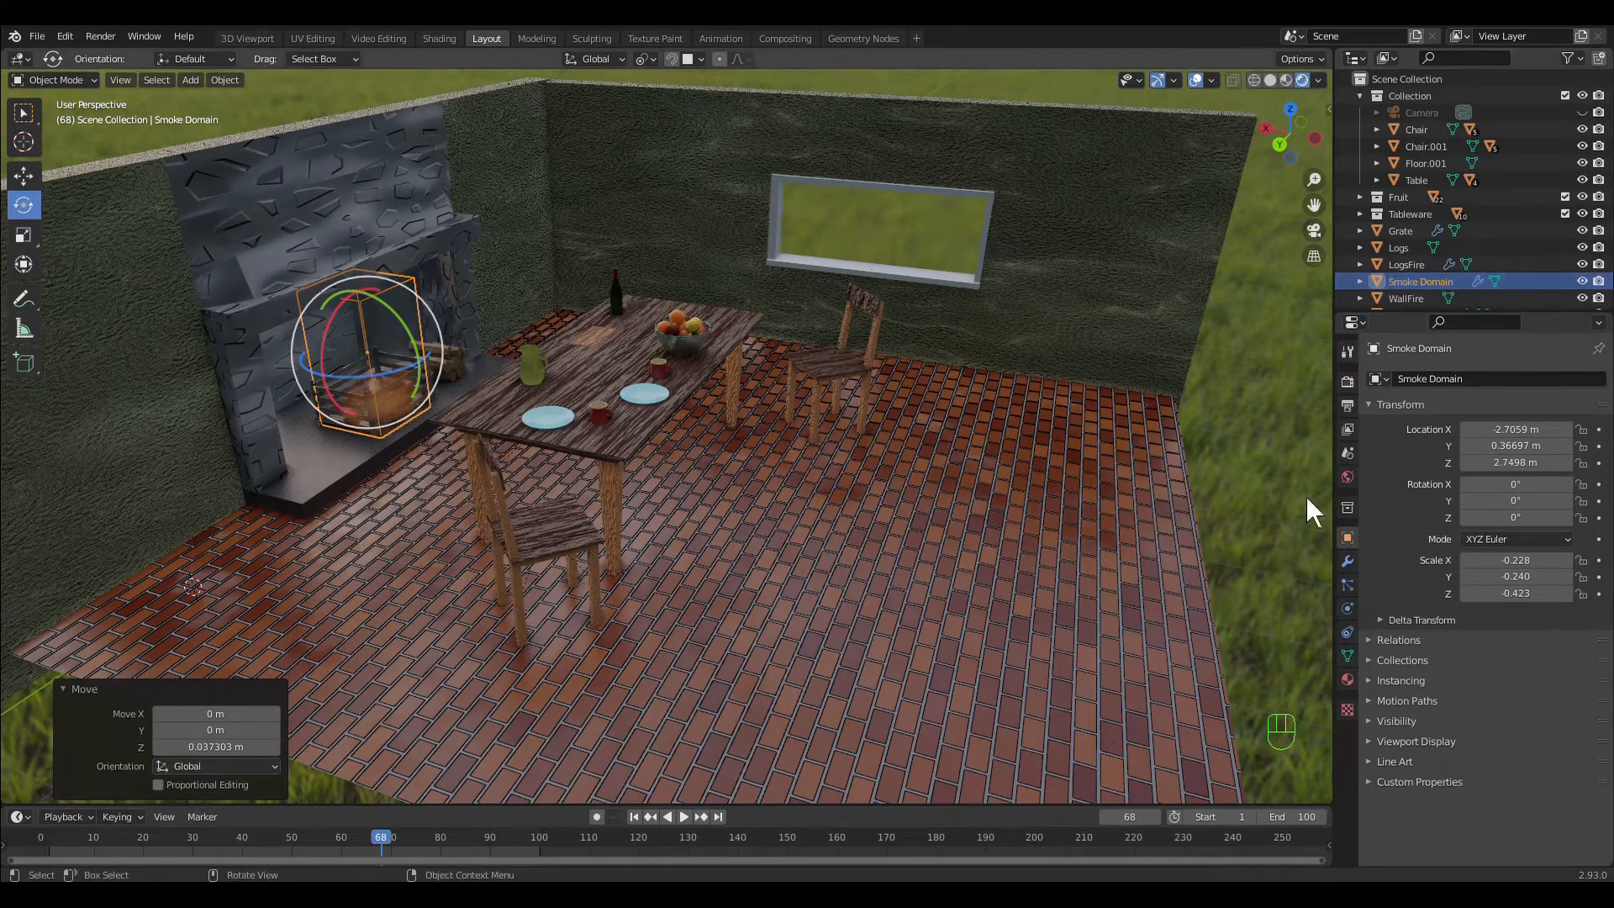
Examine the Smoke Domain's fluid physics settings down to the expanded Cache section.
left_click(1346, 613)
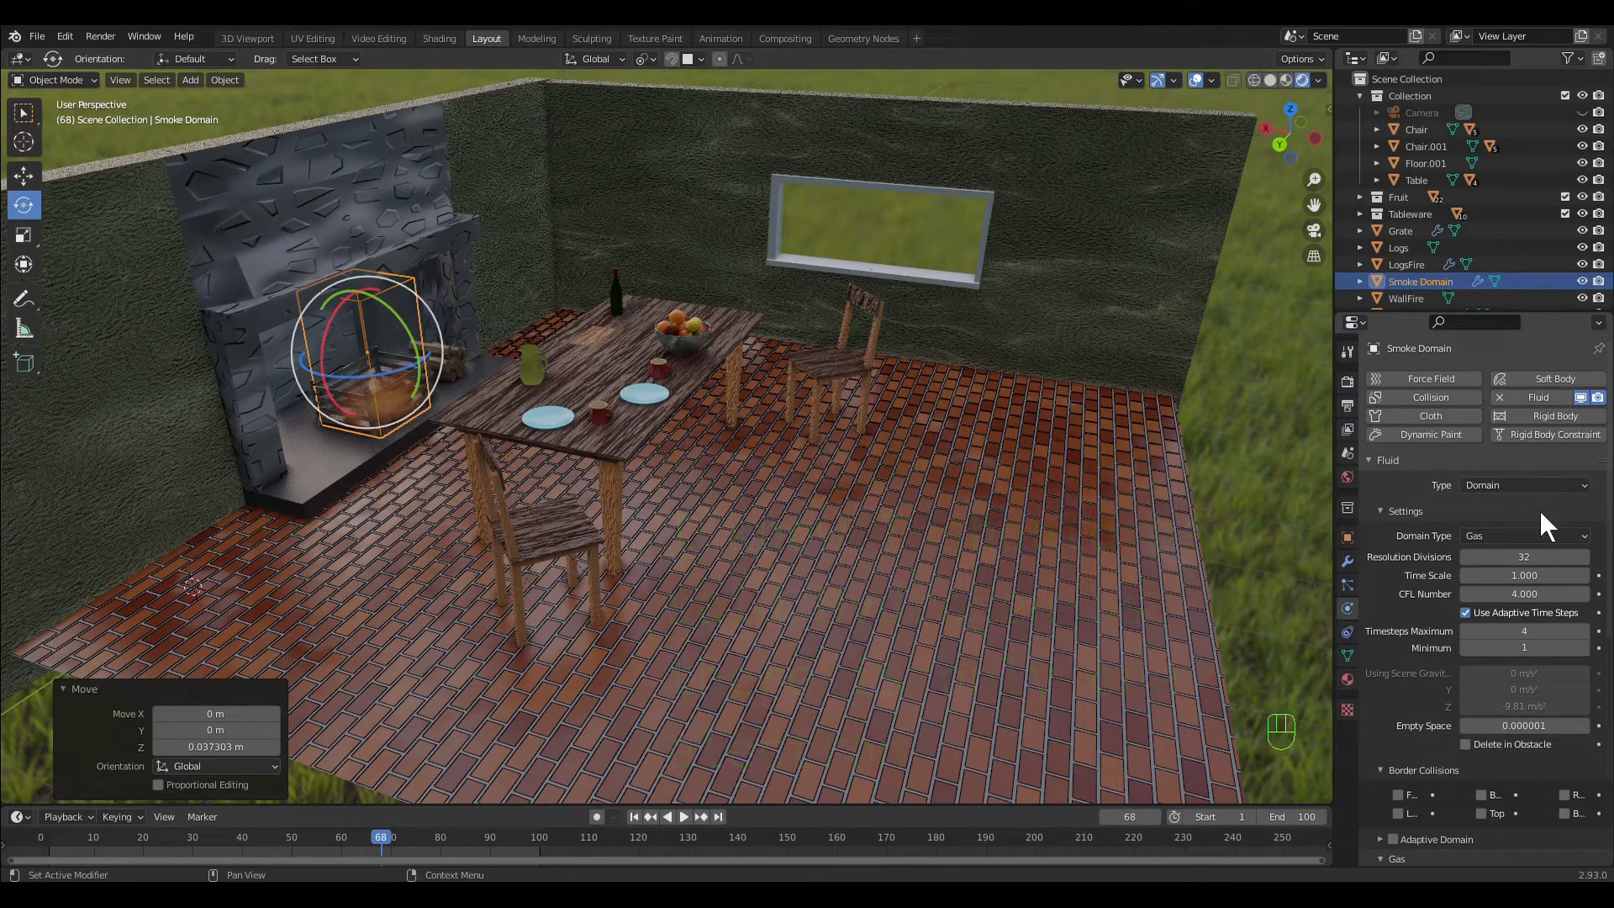
scroll(1538, 508, "down", 1)
scroll(1539, 510, "down", 1)
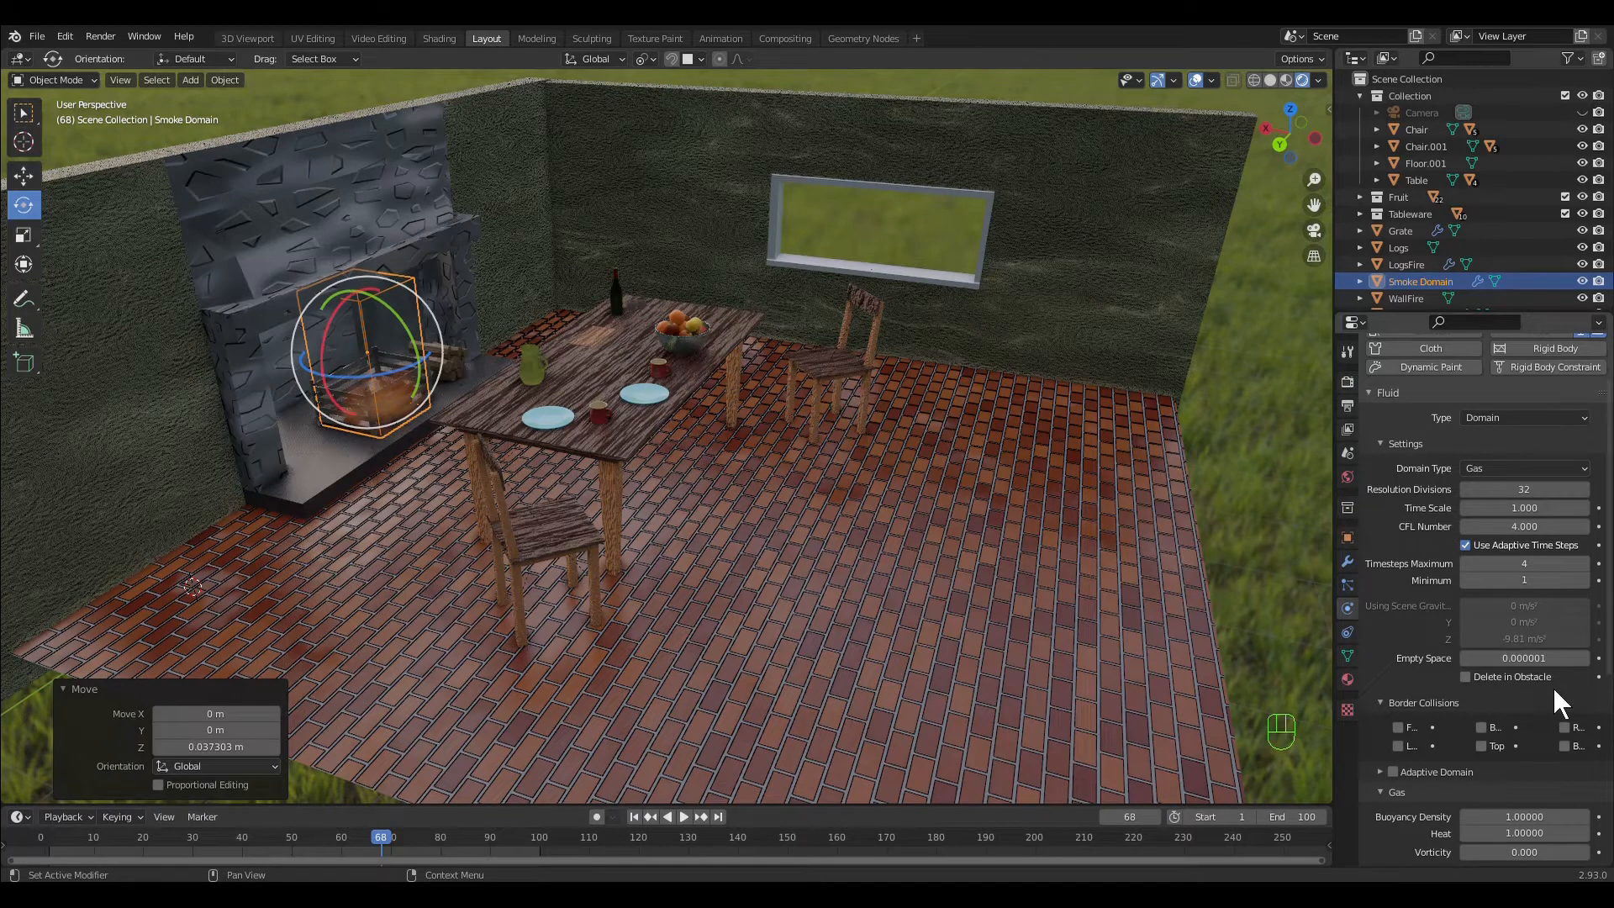
scroll(1551, 686, "down", 4)
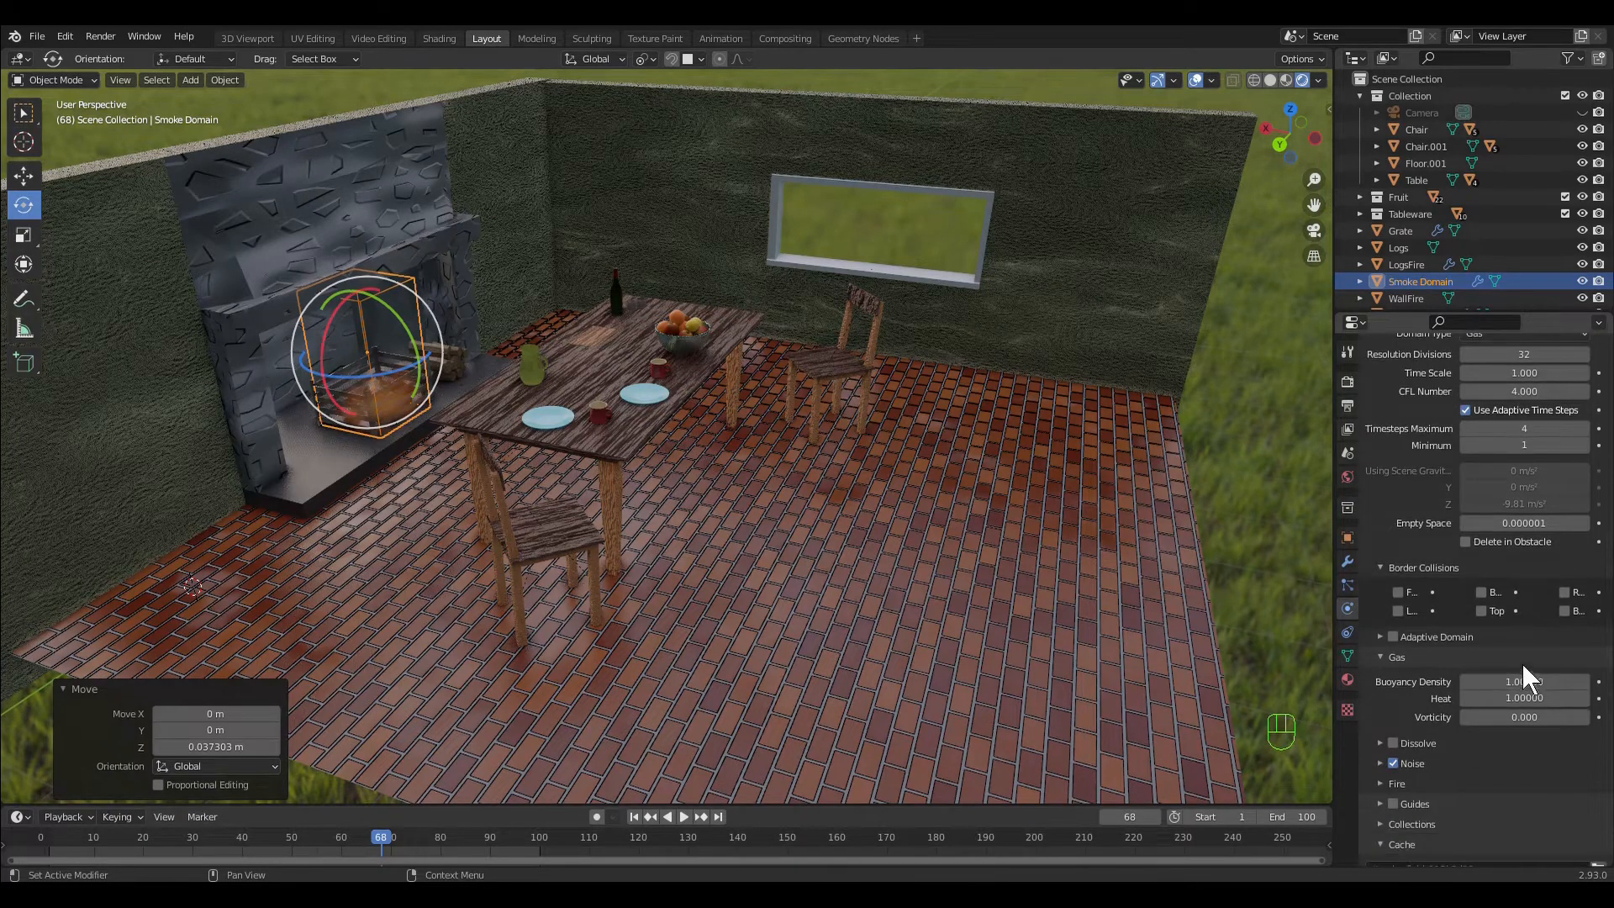
scroll(1520, 657, "down", 3)
scroll(1518, 660, "down", 3)
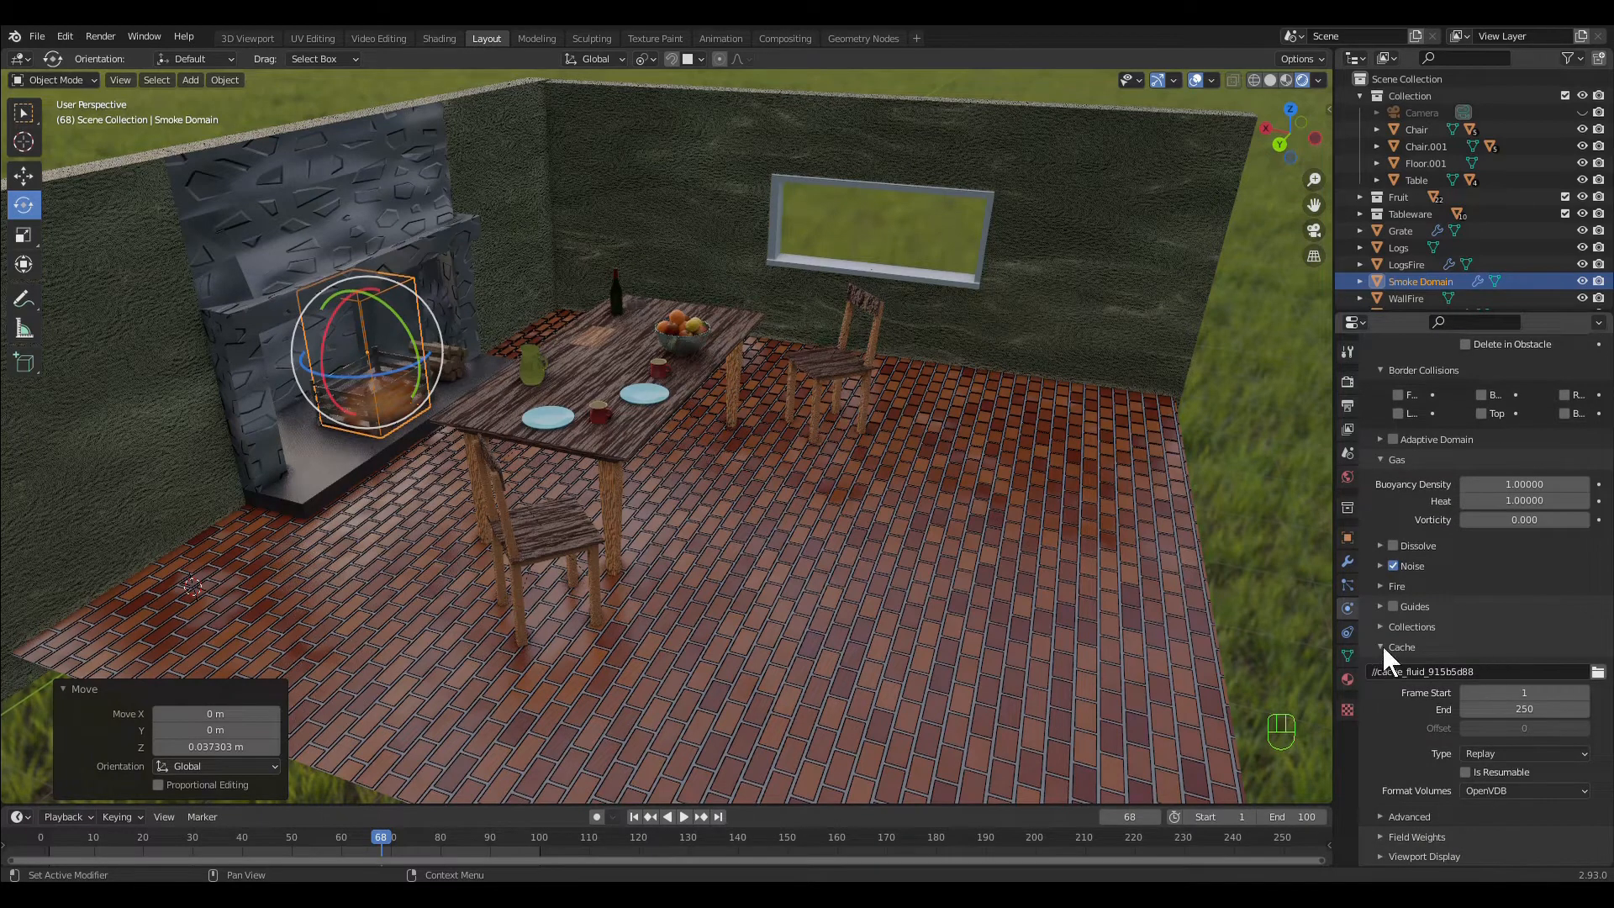
left_click(1382, 644)
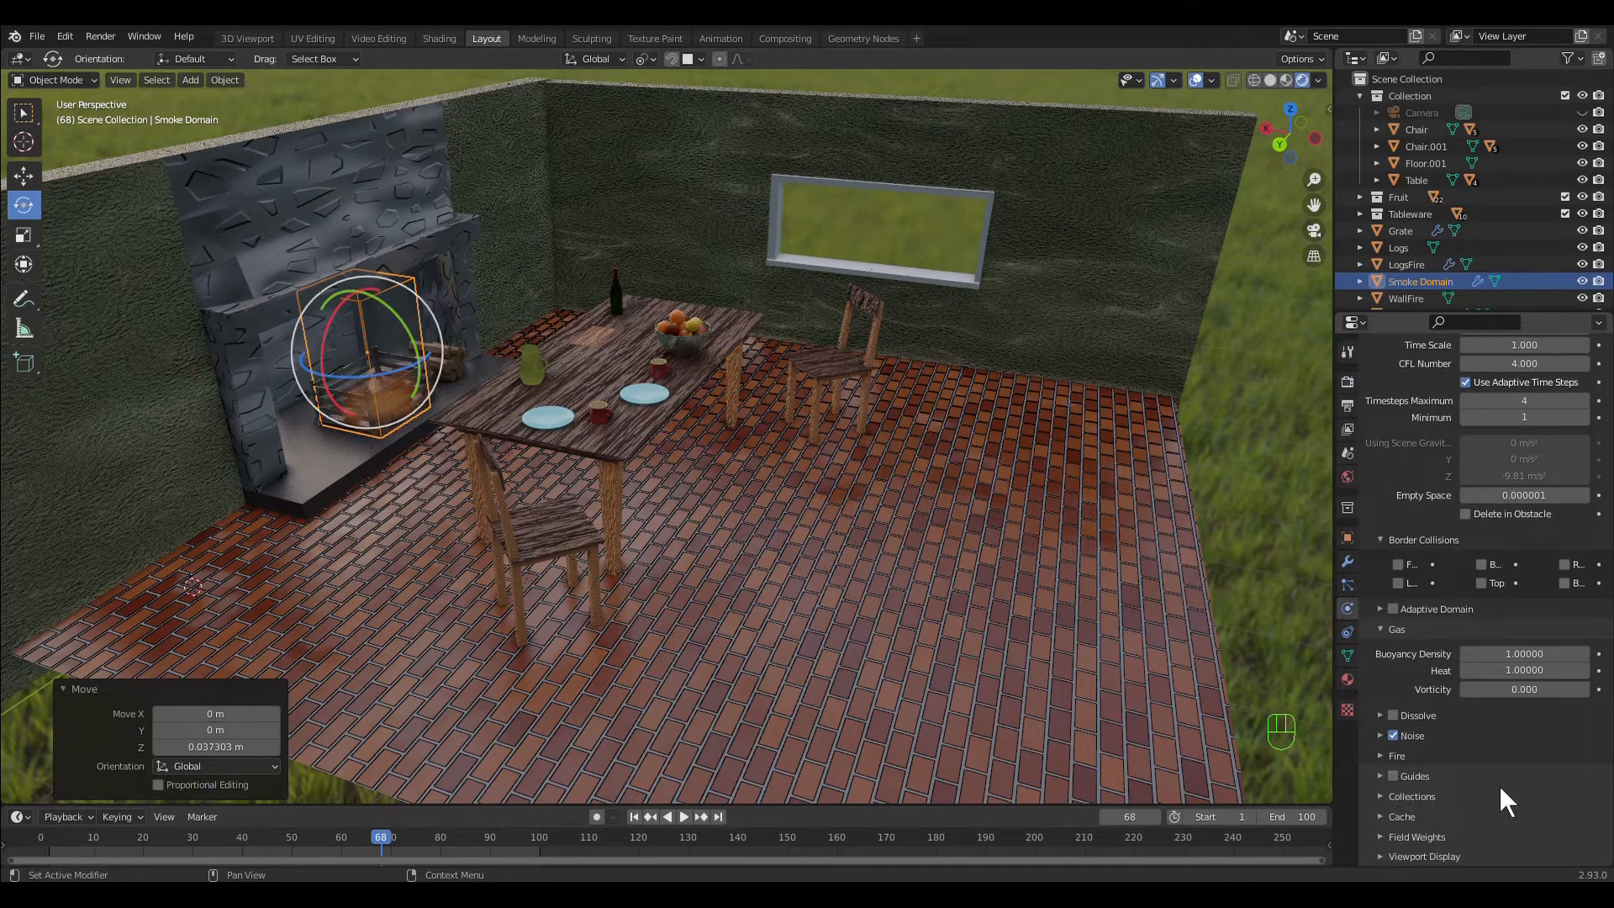
left_click(1383, 816)
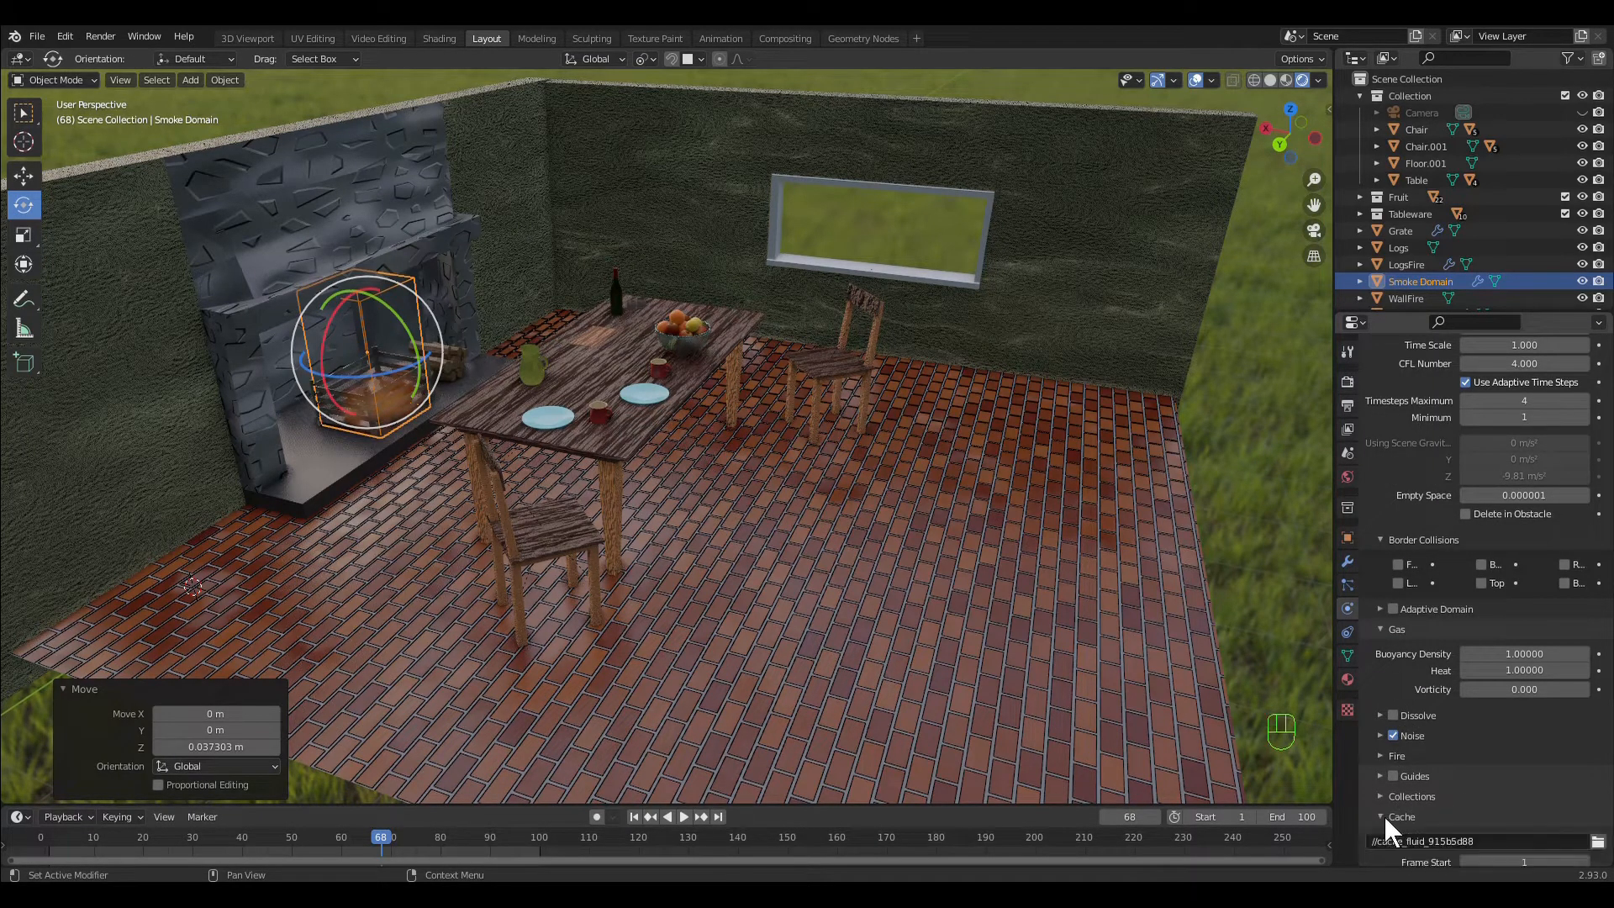
scroll(1557, 710, "down", 5)
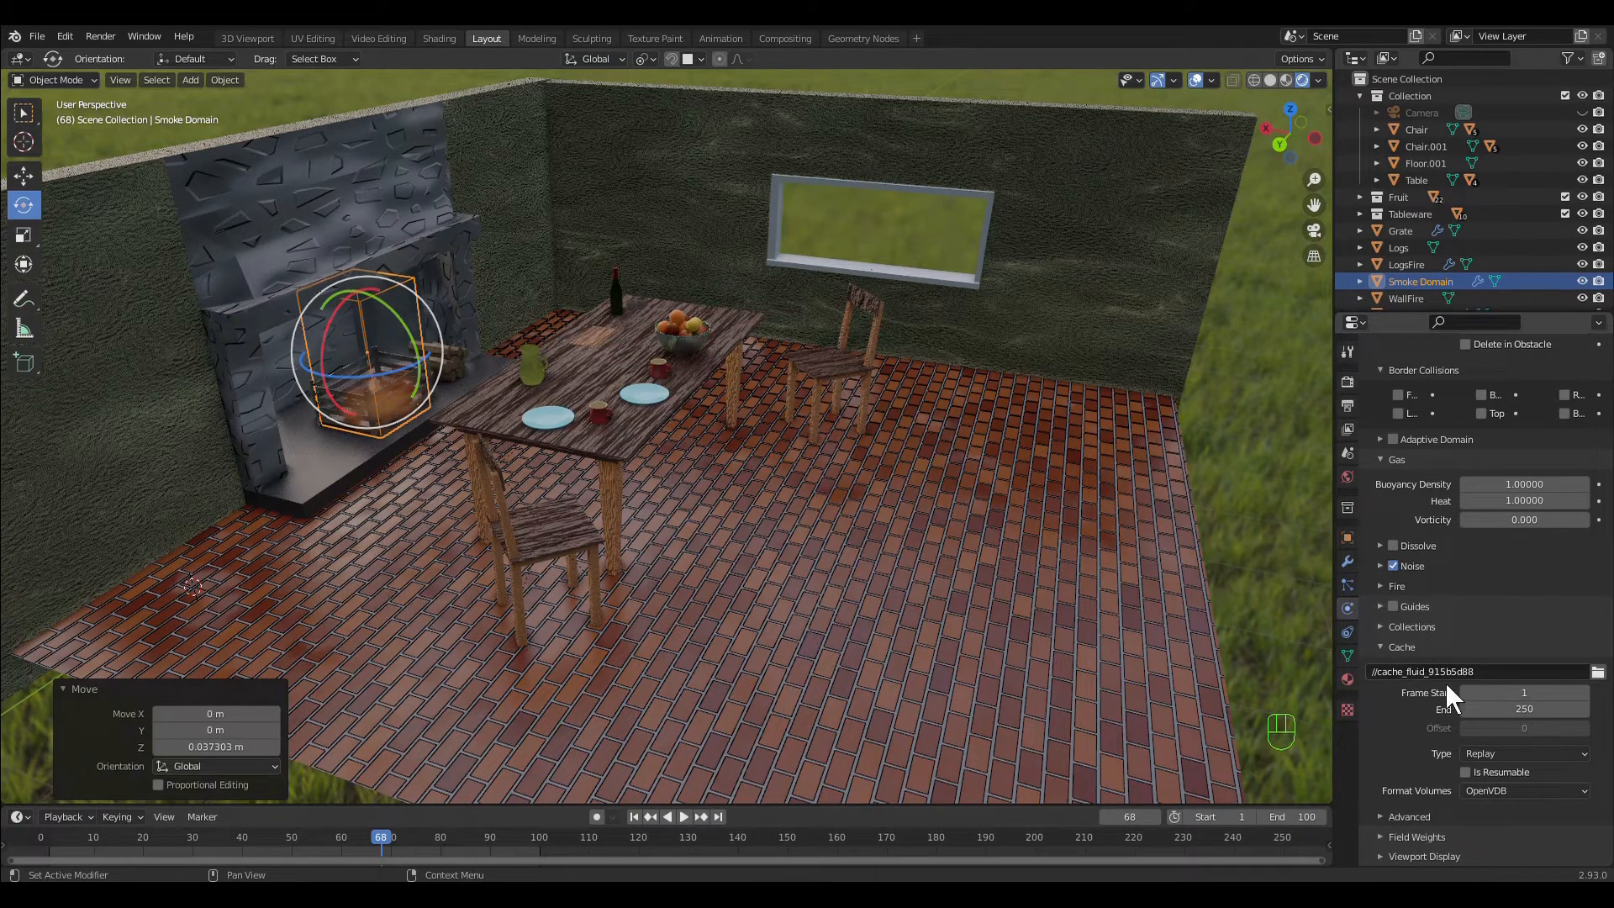
Set the fluid cache folder to the Temp folder inside Documents\Blender.
left_click(1598, 672)
left_click(248, 155)
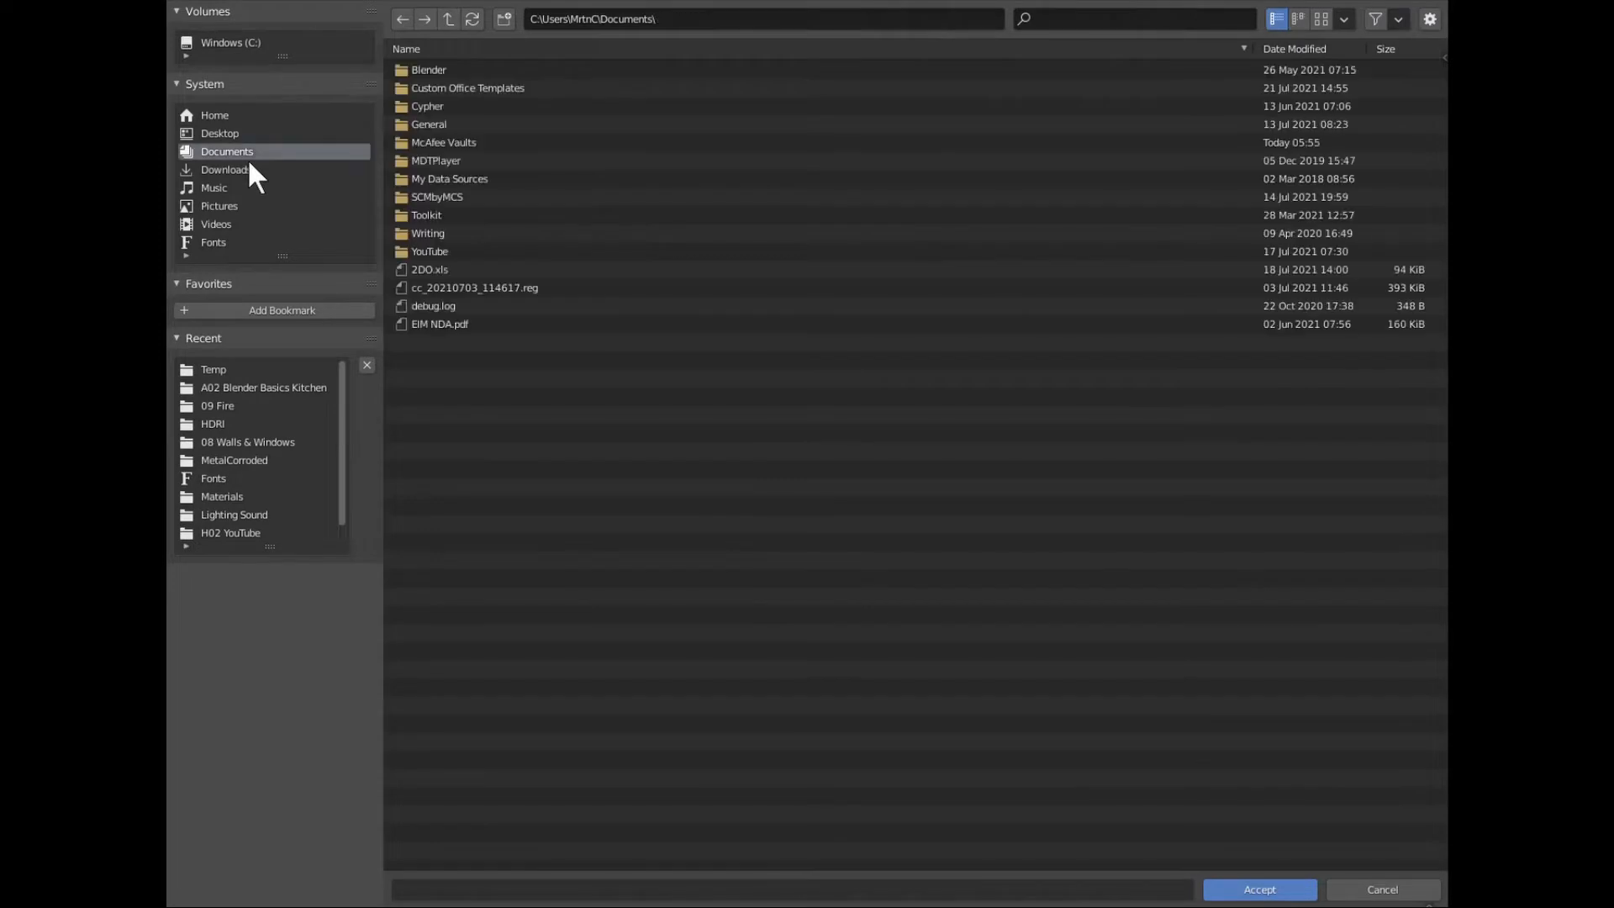
double_click(430, 70)
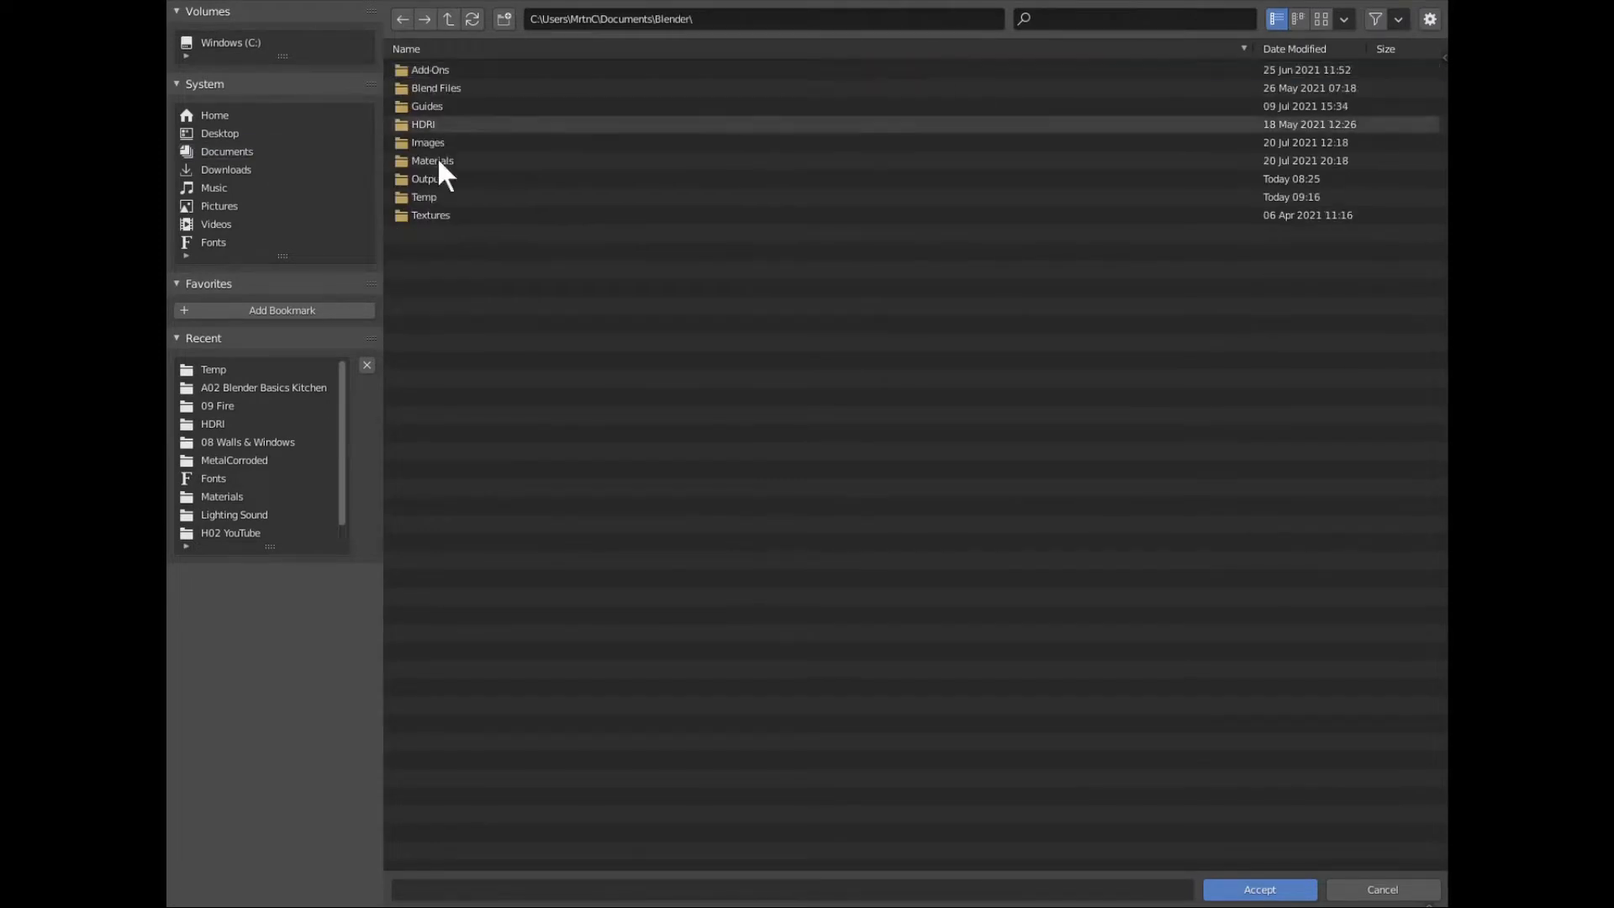
left_click(441, 202)
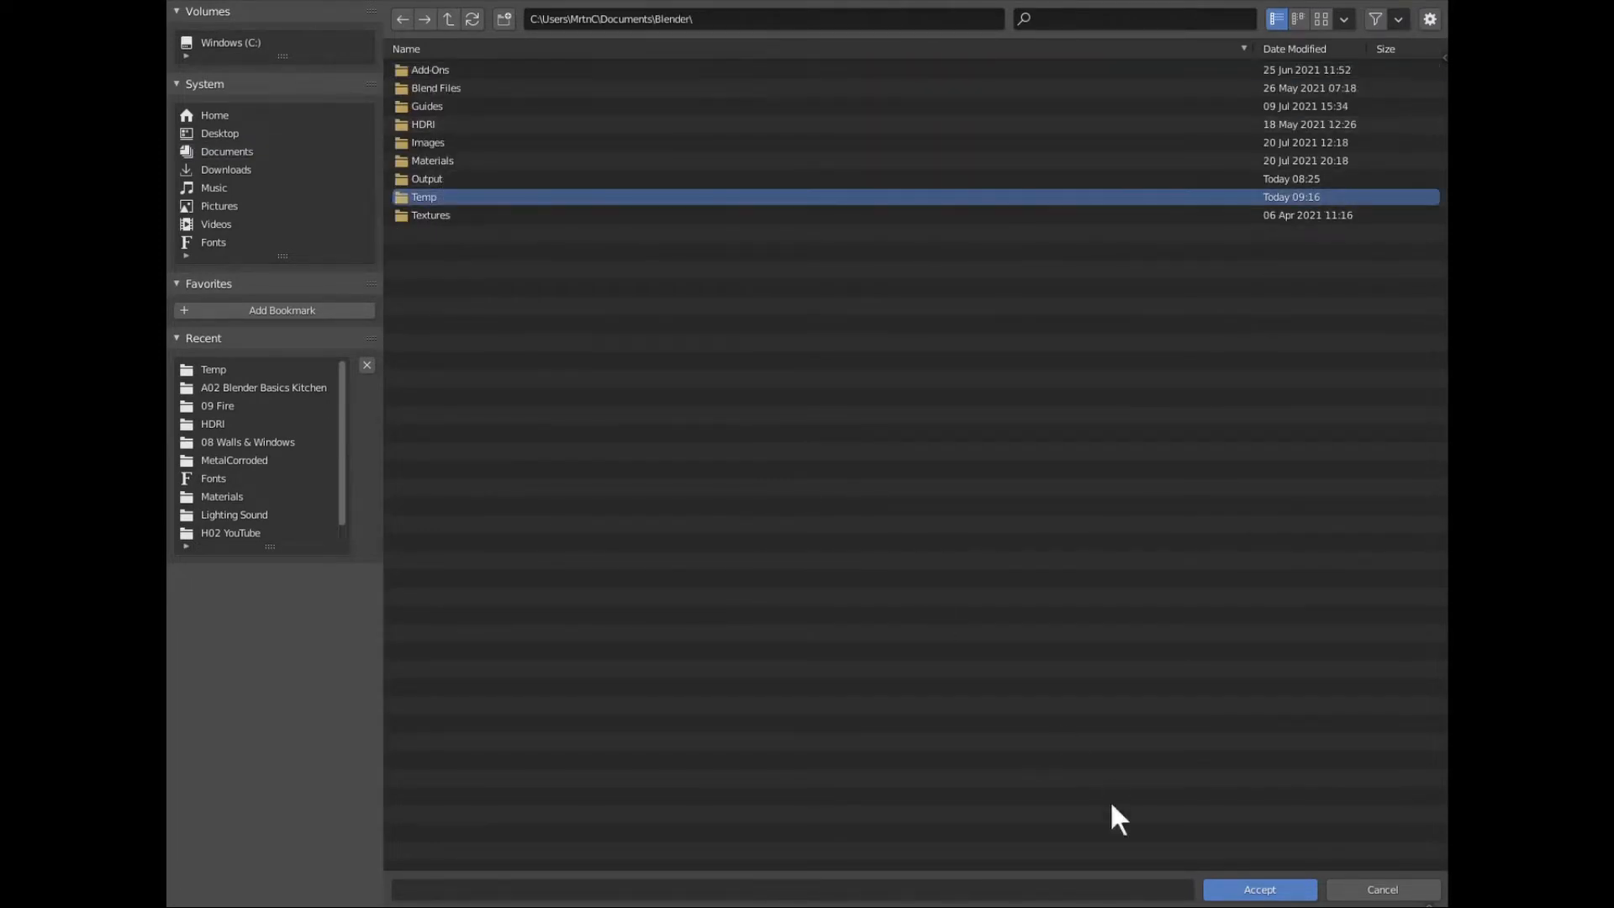
left_click(1252, 889)
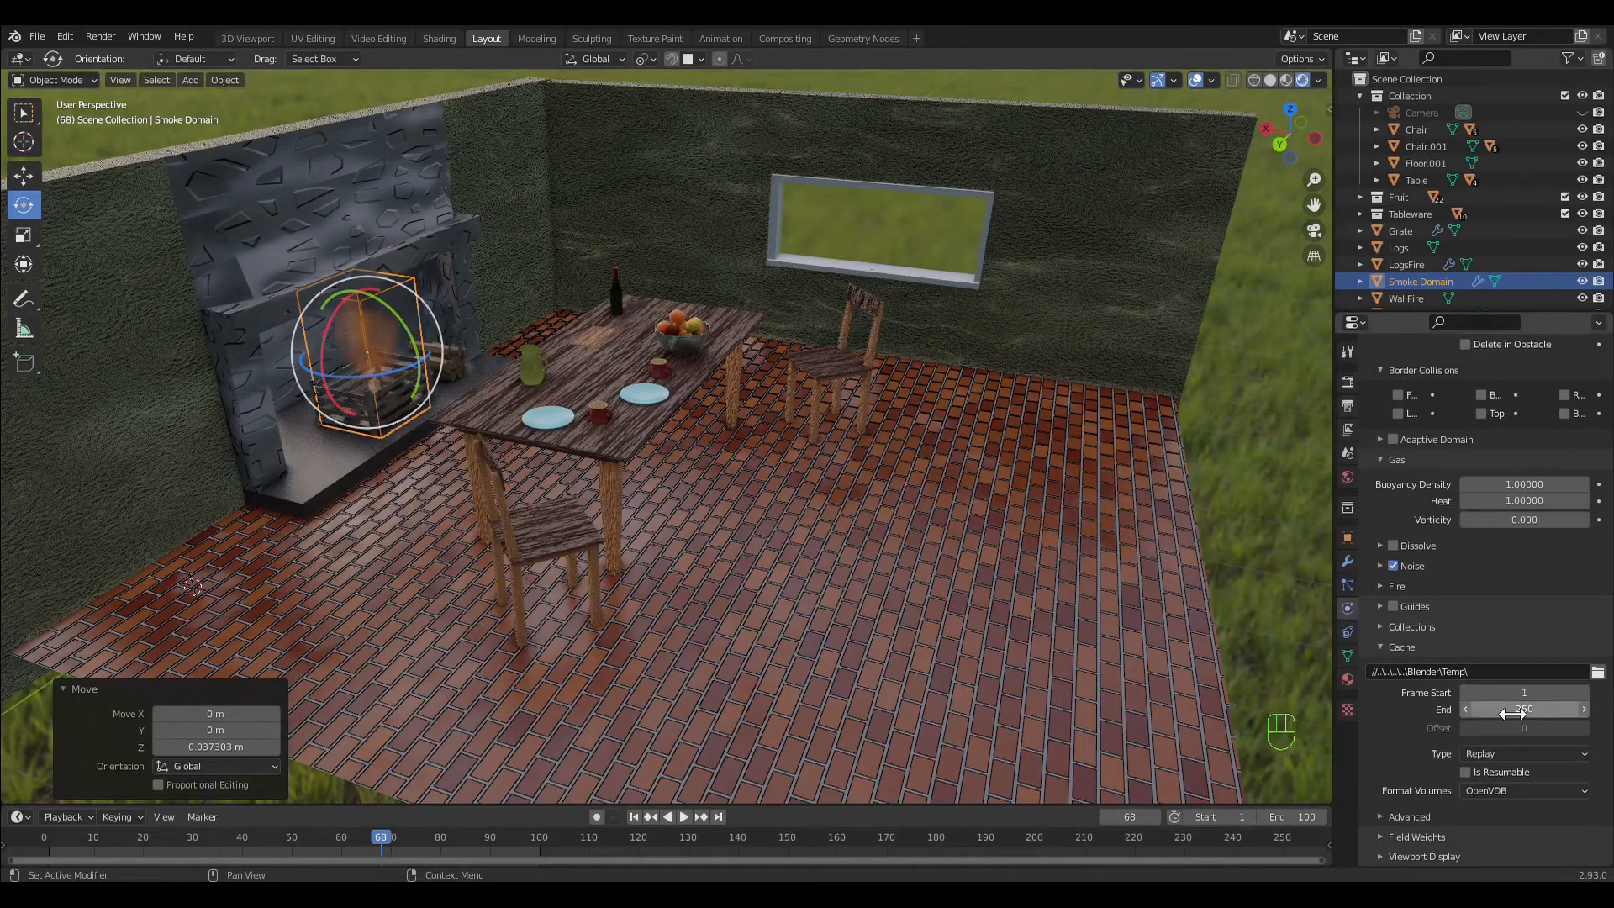
Enter 250 as the end frame of the fluid cache.
double_click(1511, 709)
type("250")
key("Return")
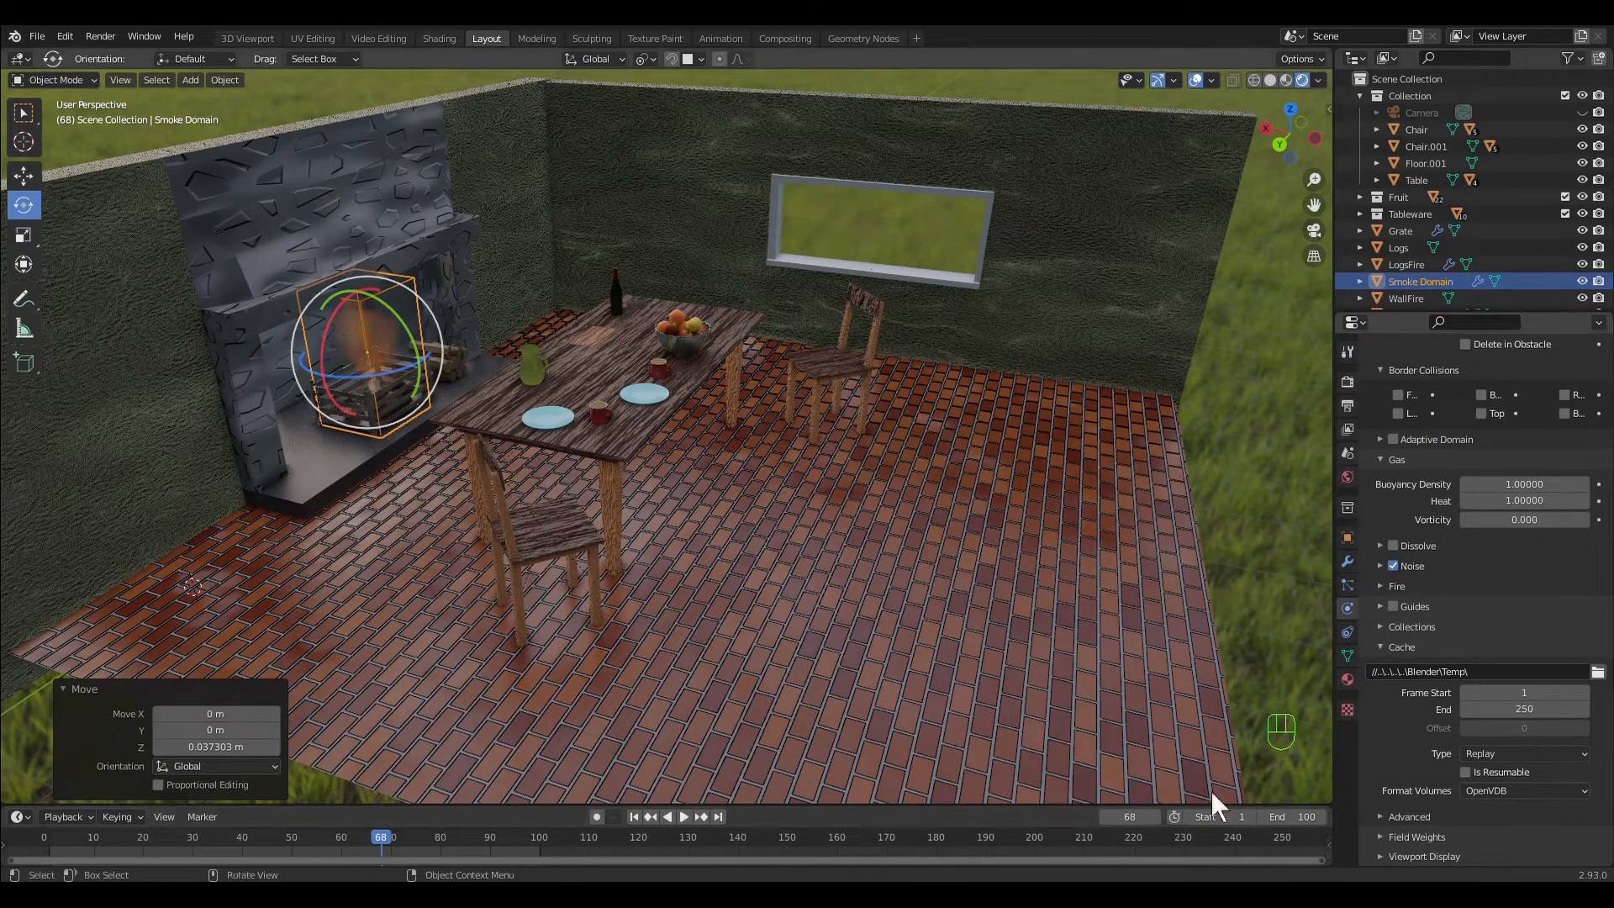
Bake the entire fluid simulation with the cache's end frame set to 100 and its type set to All.
double_click(1548, 709)
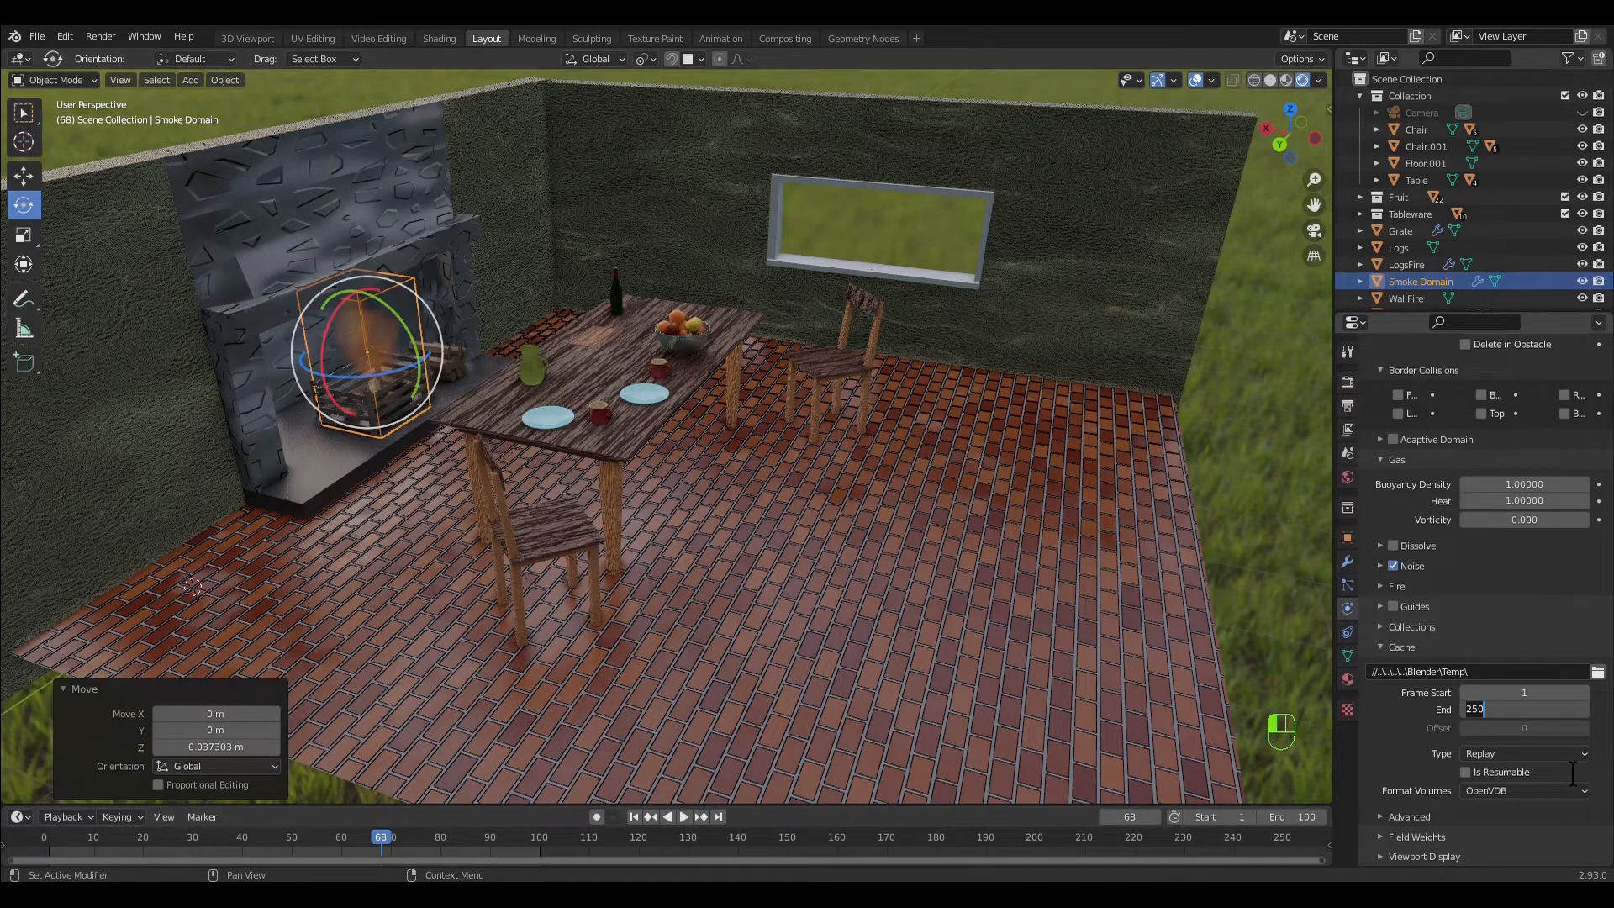
key("Return")
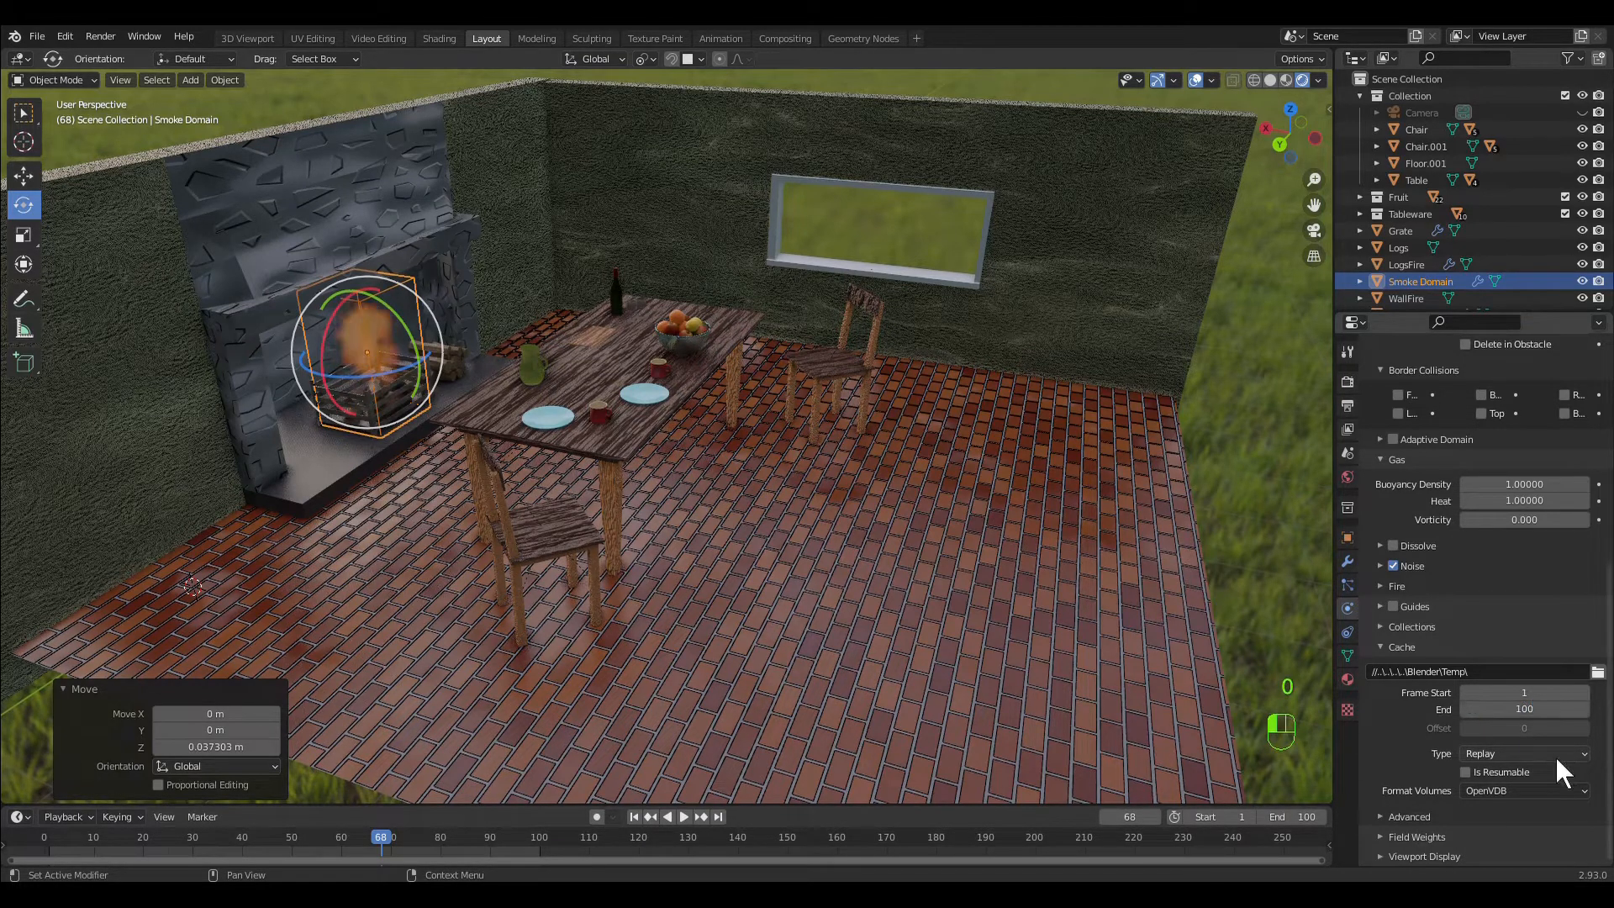
left_click(1519, 757)
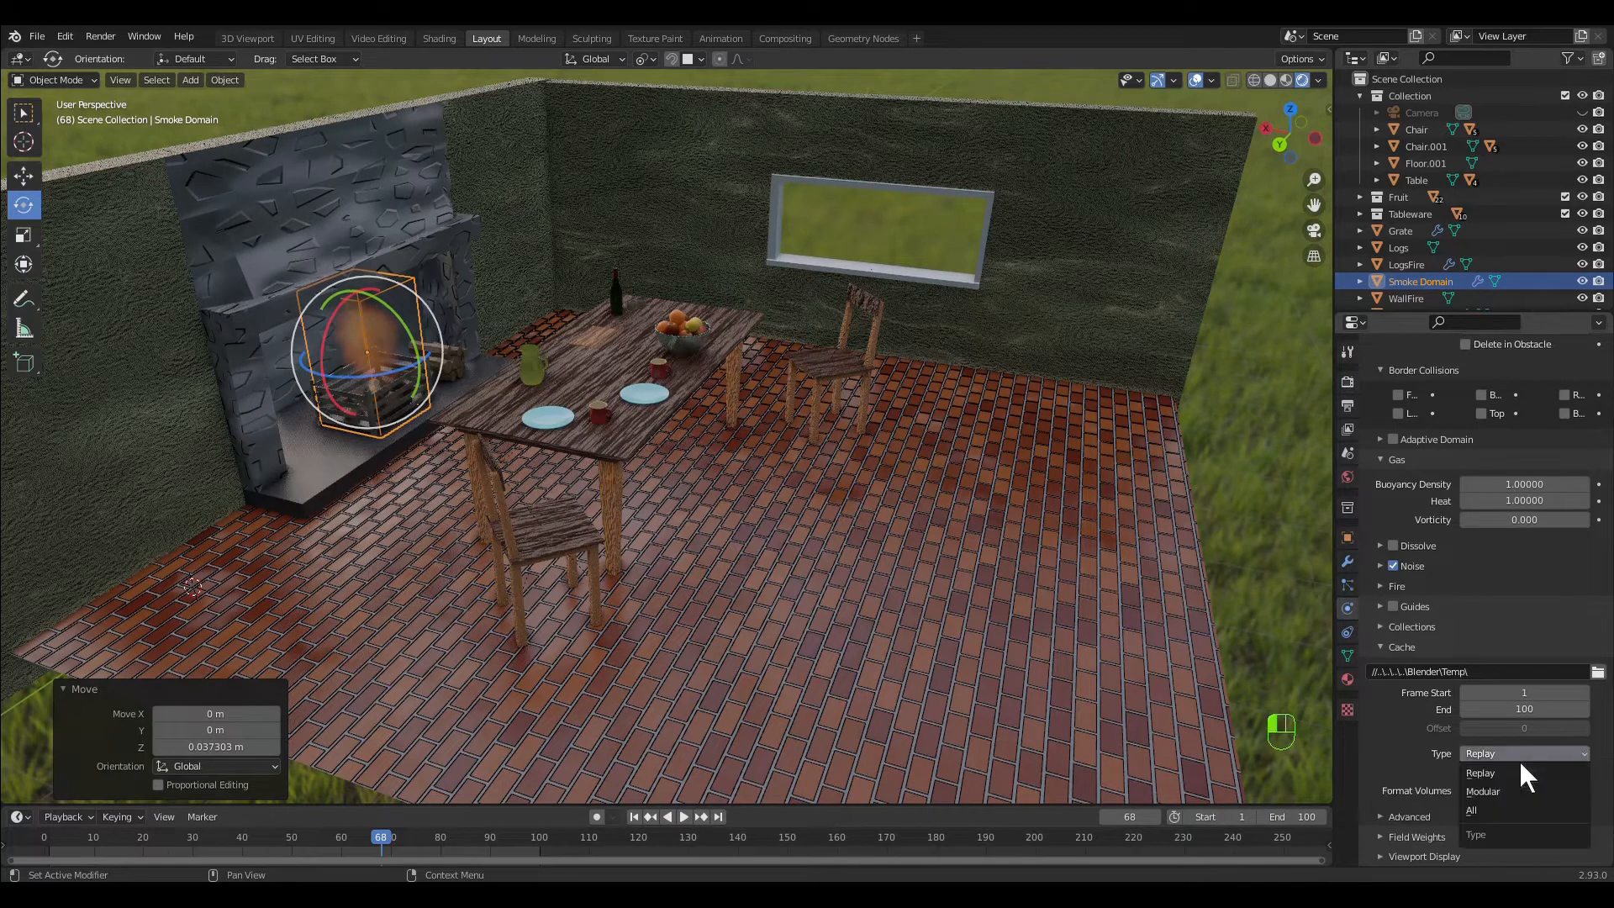
left_click(1503, 810)
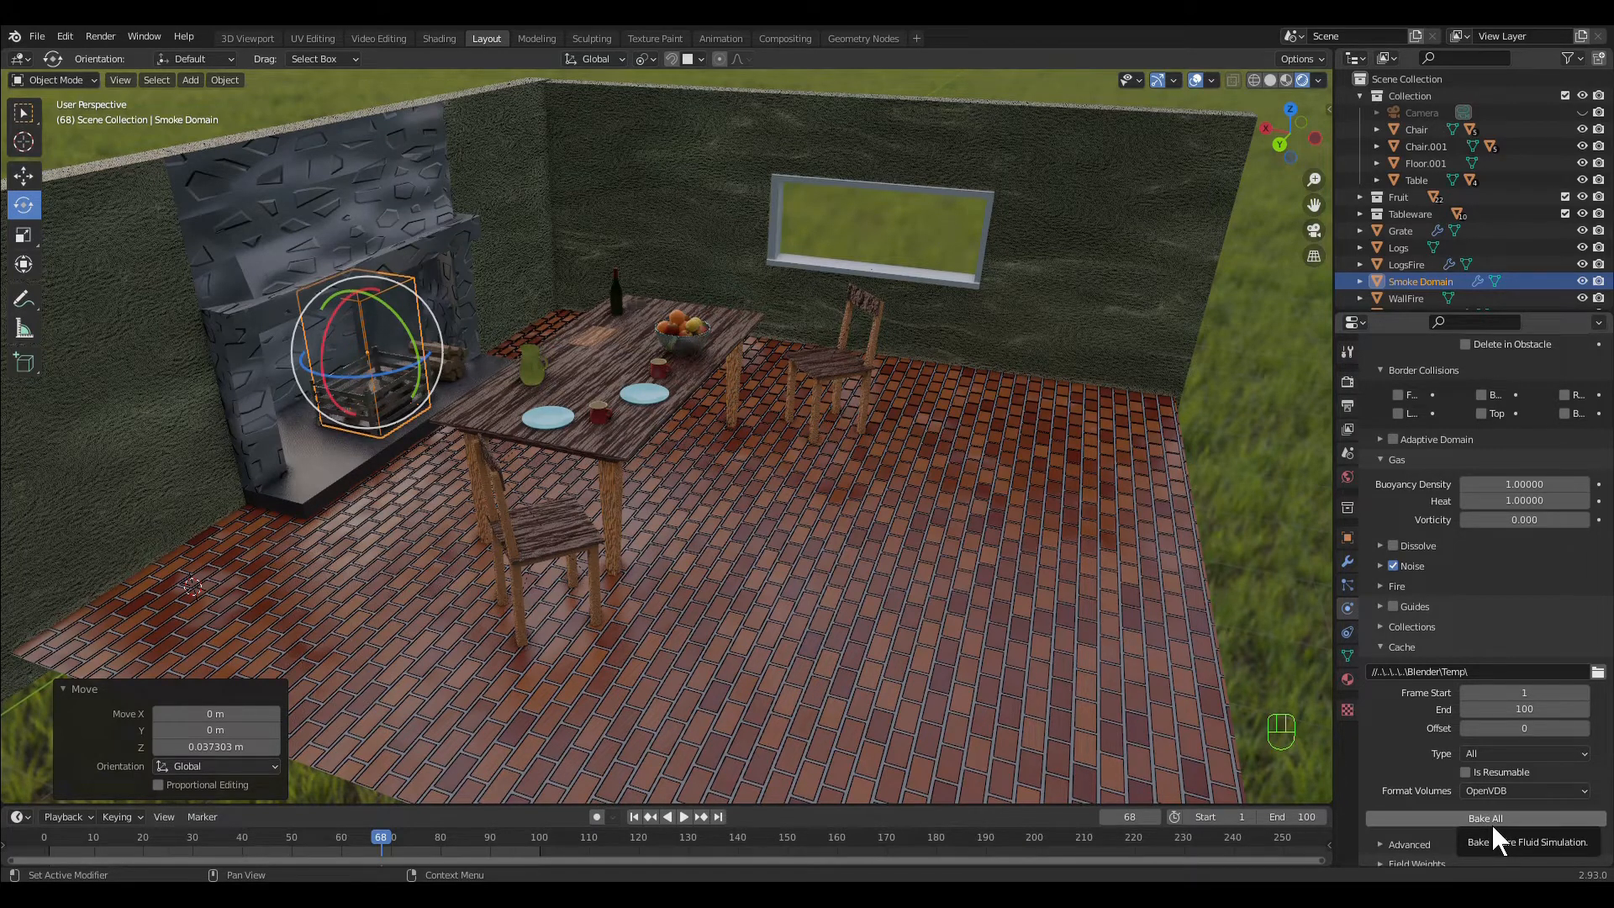
left_click(1491, 822)
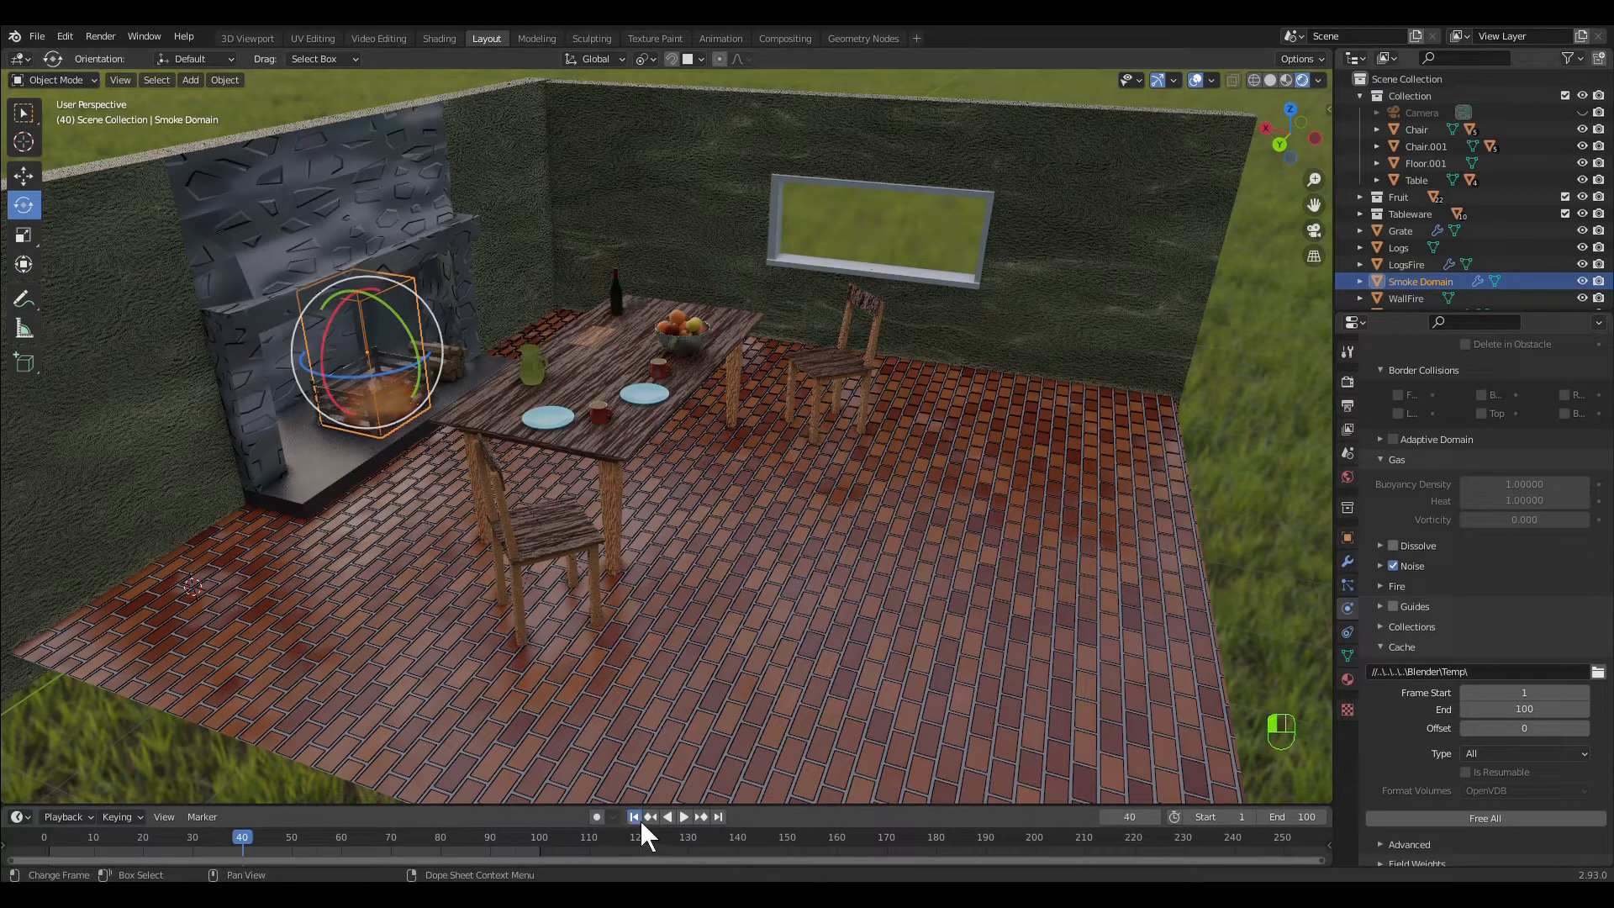
Play the baked fire and smoke simulation from the first frame to review it in the fireplace.
key("shift+Left")
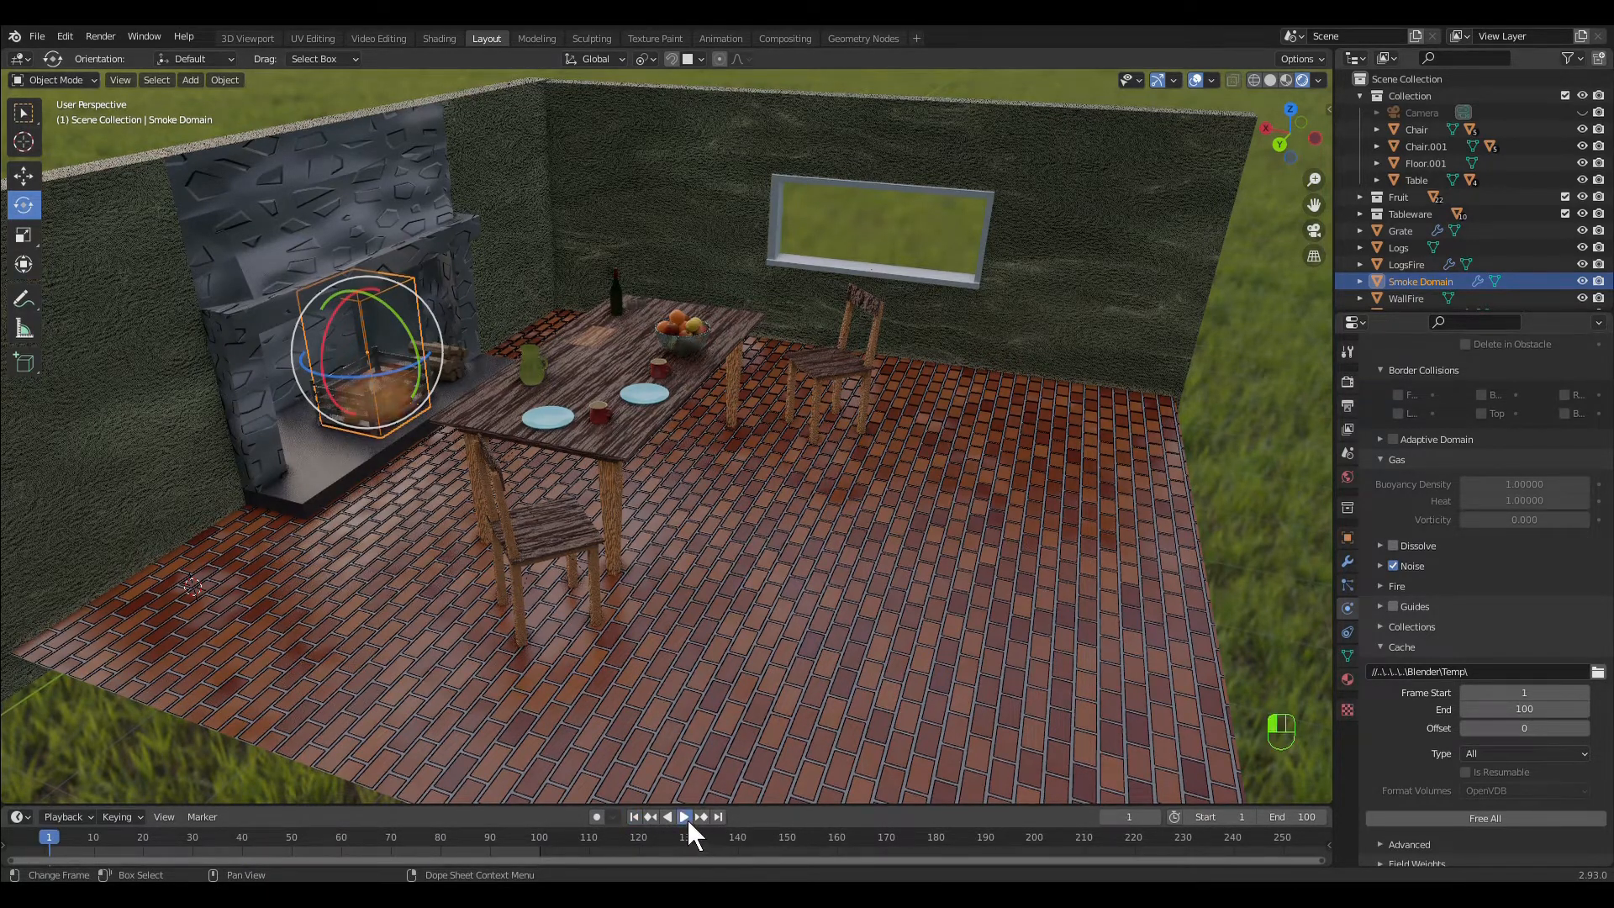
left_click(687, 819)
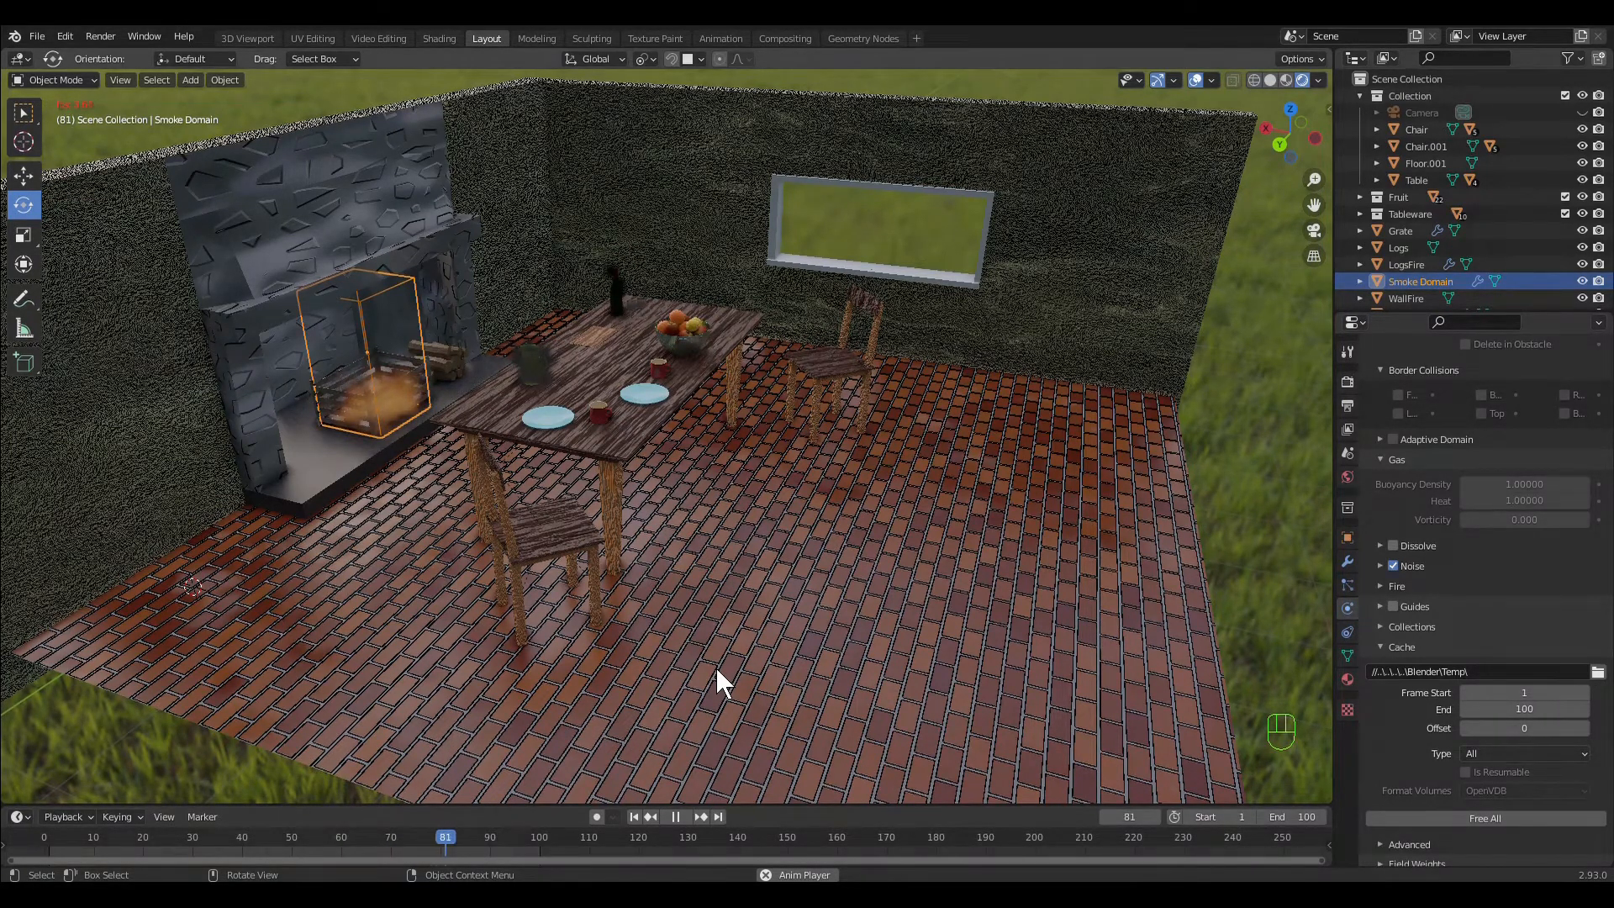
key("shift+Left")
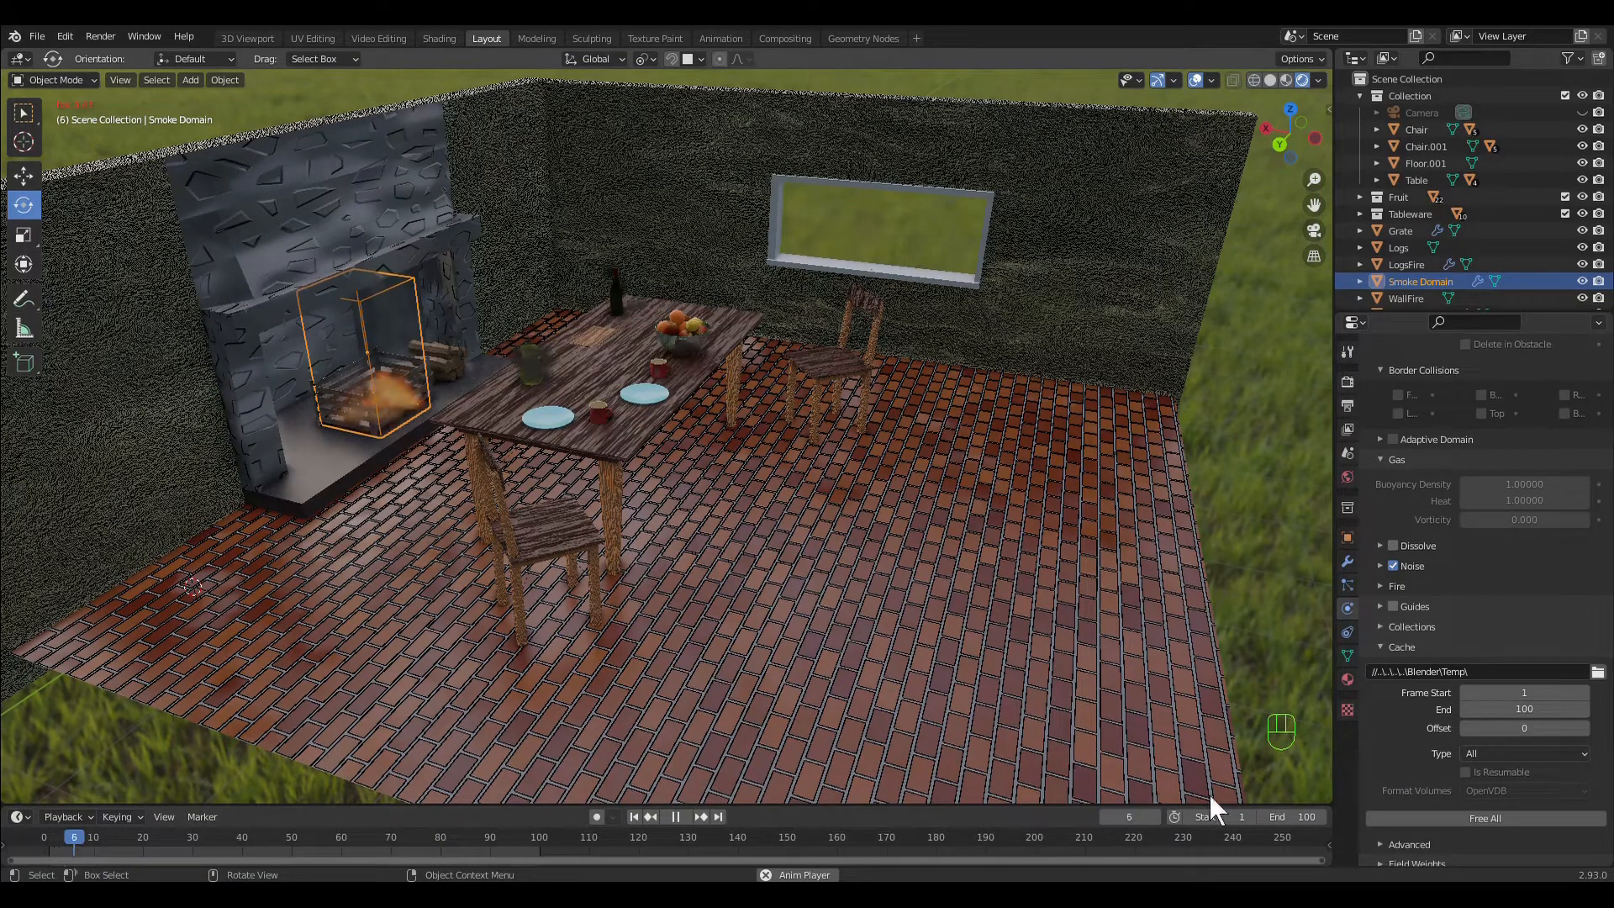